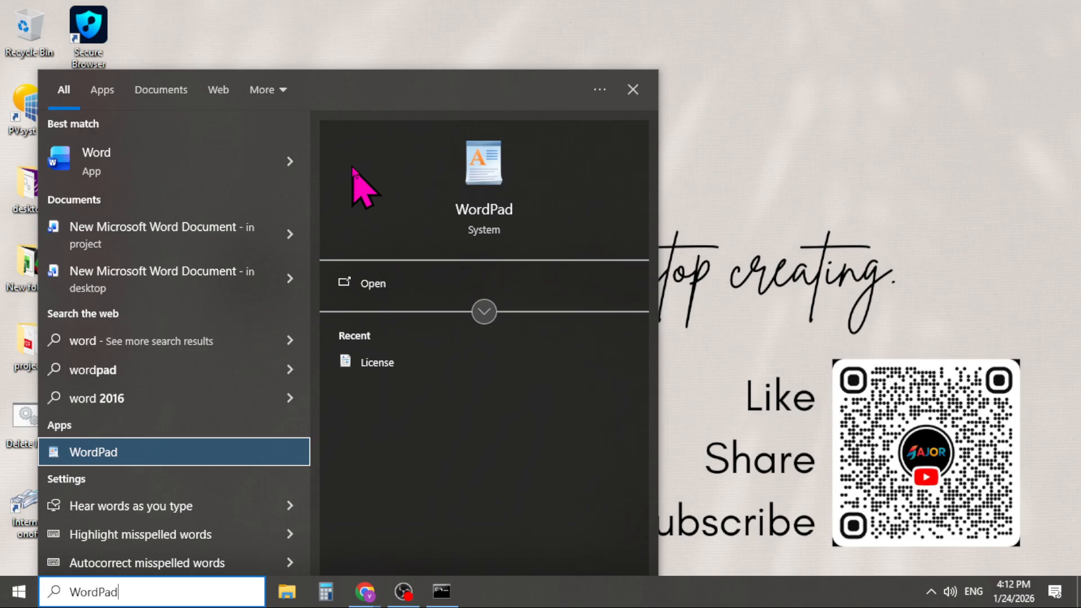
Step: Narrow the system search to Word and launch the Word app
{"action": "key", "text": "BackSpace"}
{"action": "key", "text": "BackSpace"}
{"action": "key", "text": "BackSpace"}
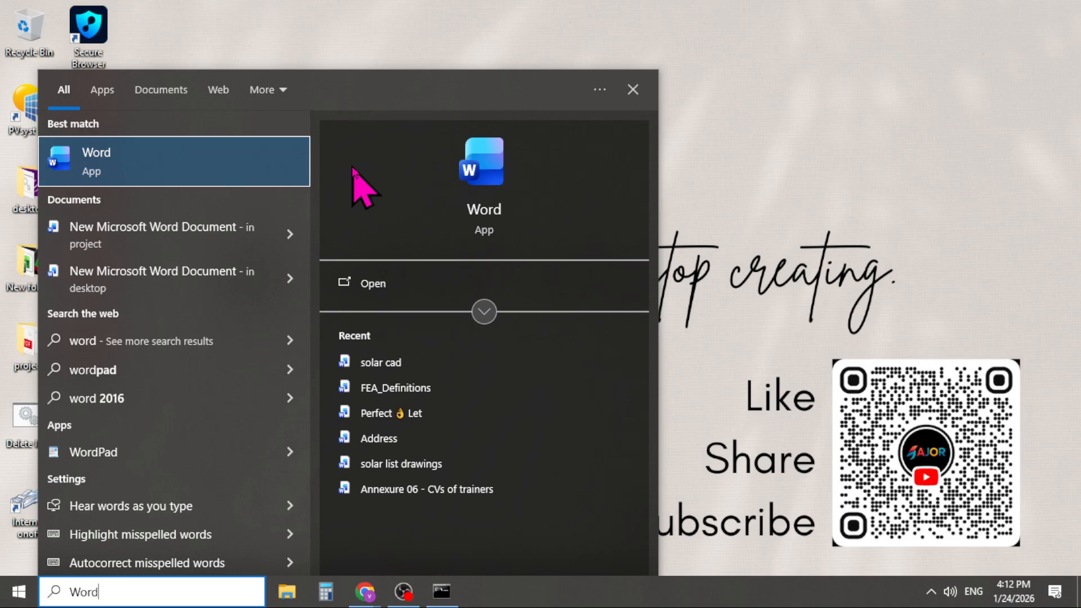
{"action": "key", "text": "Return"}
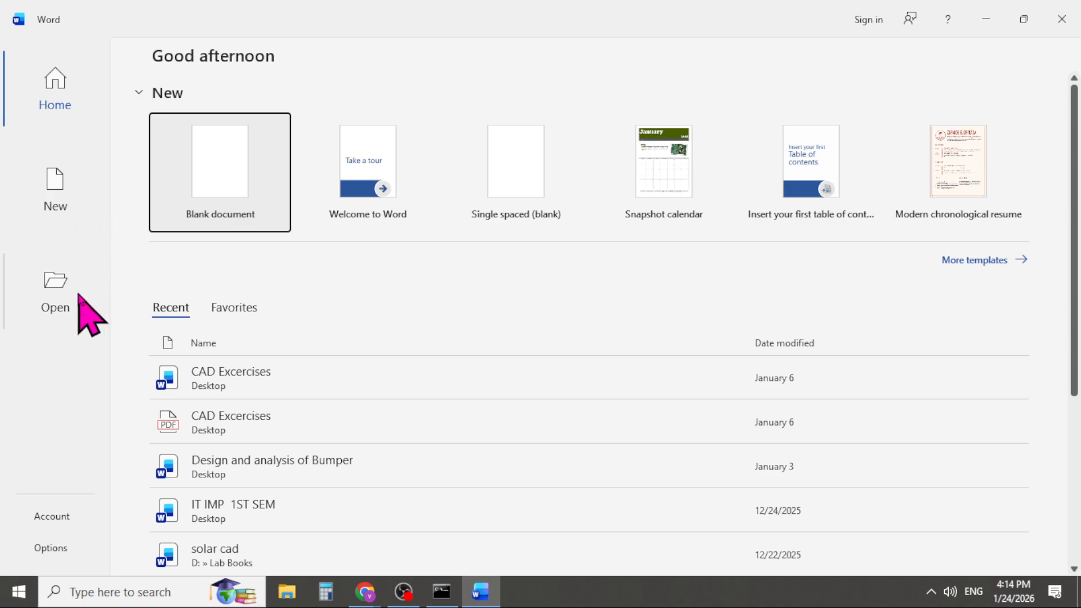
Step: Examine the Home, New and Open pages of the Word start screen
{"action": "left_click", "coordinate": [60, 197]}
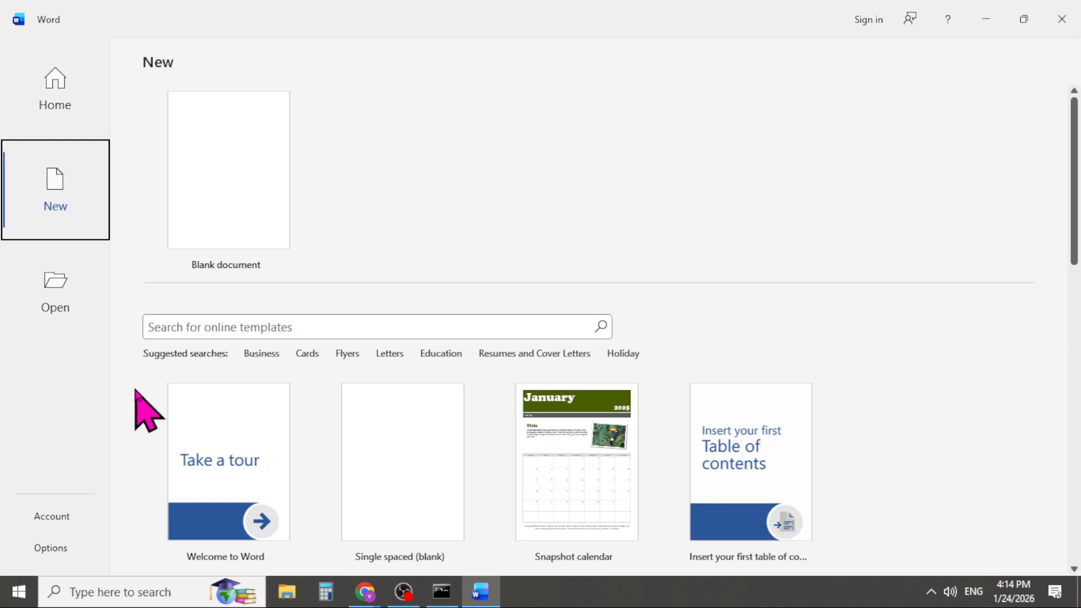
{"action": "left_click", "coordinate": [71, 303]}
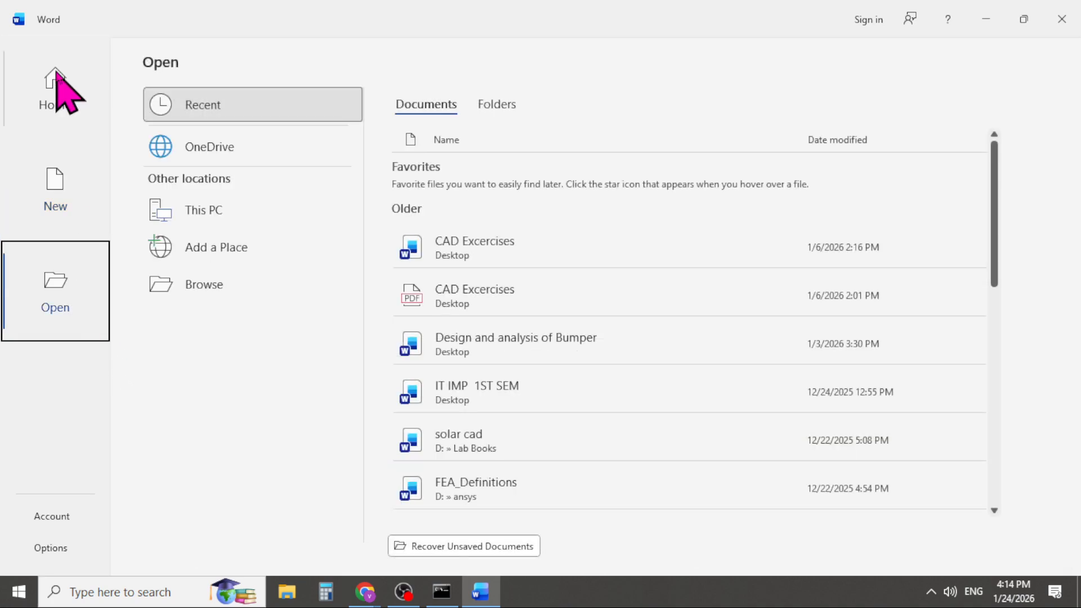
{"action": "left_click", "coordinate": [52, 89]}
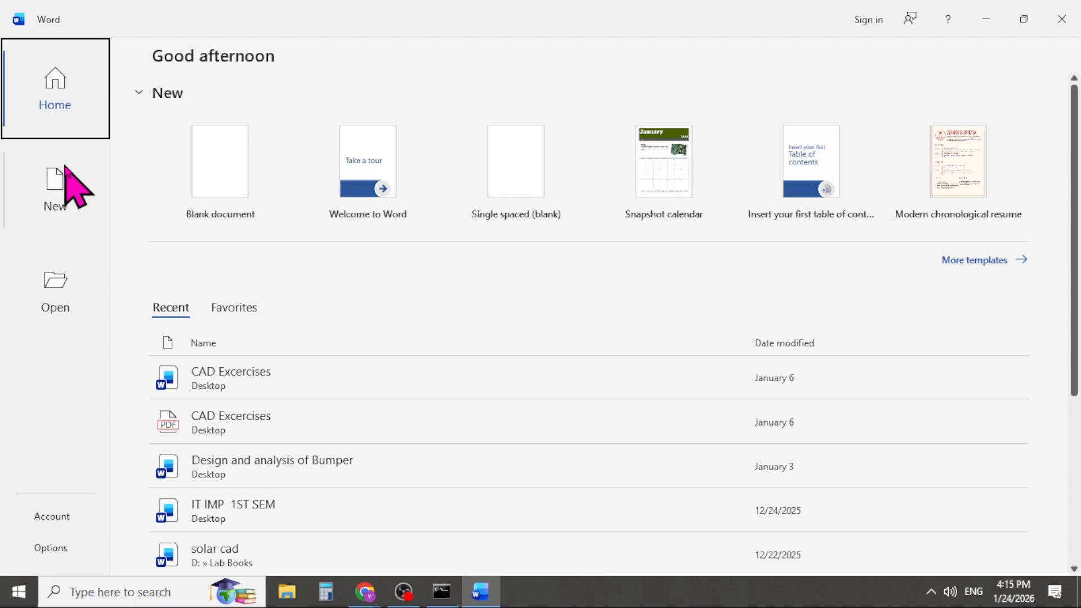
{"action": "left_click", "coordinate": [61, 187]}
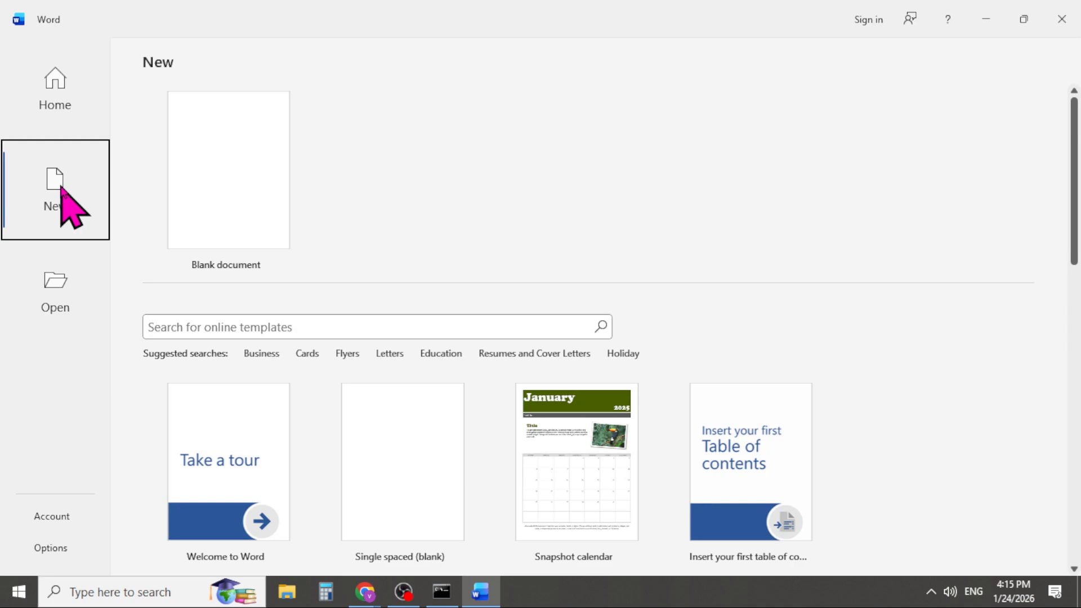
{"action": "left_click", "coordinate": [40, 99]}
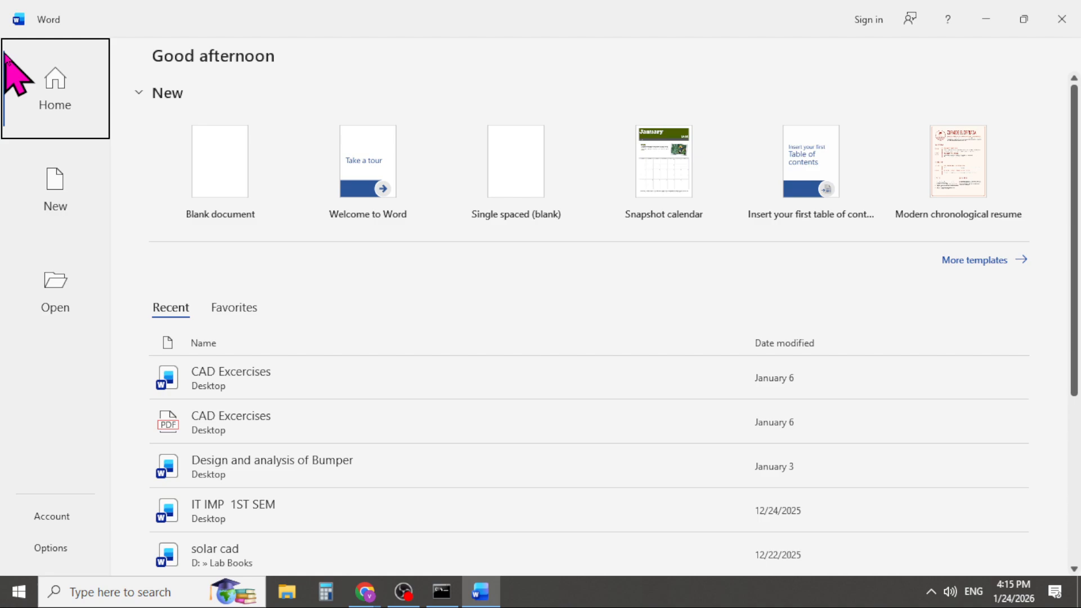
{"action": "left_click", "coordinate": [49, 200]}
{"action": "left_click", "coordinate": [56, 295]}
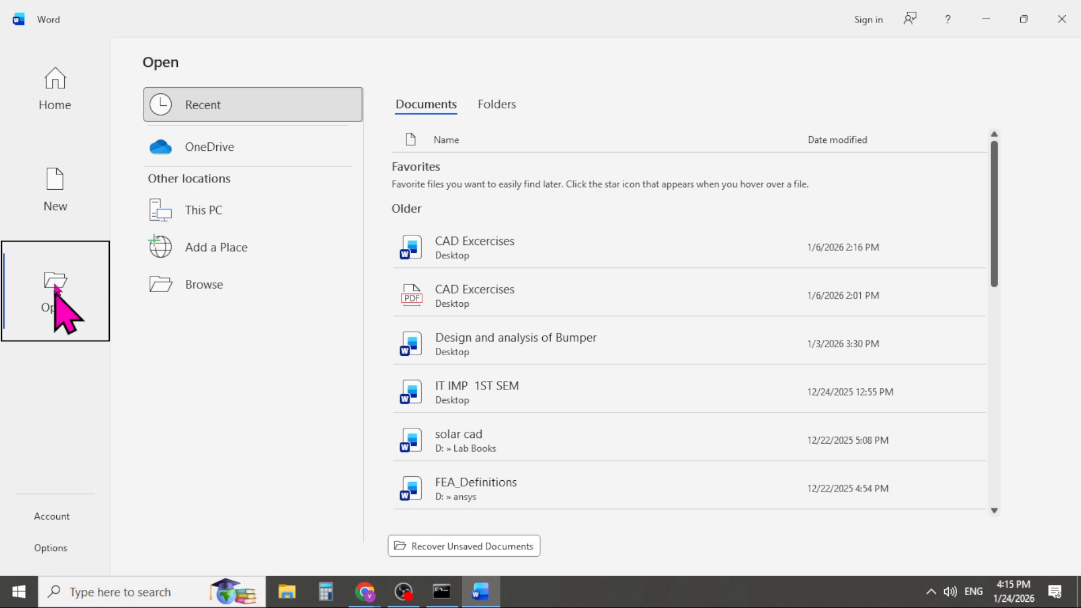
{"action": "left_click", "coordinate": [55, 112]}
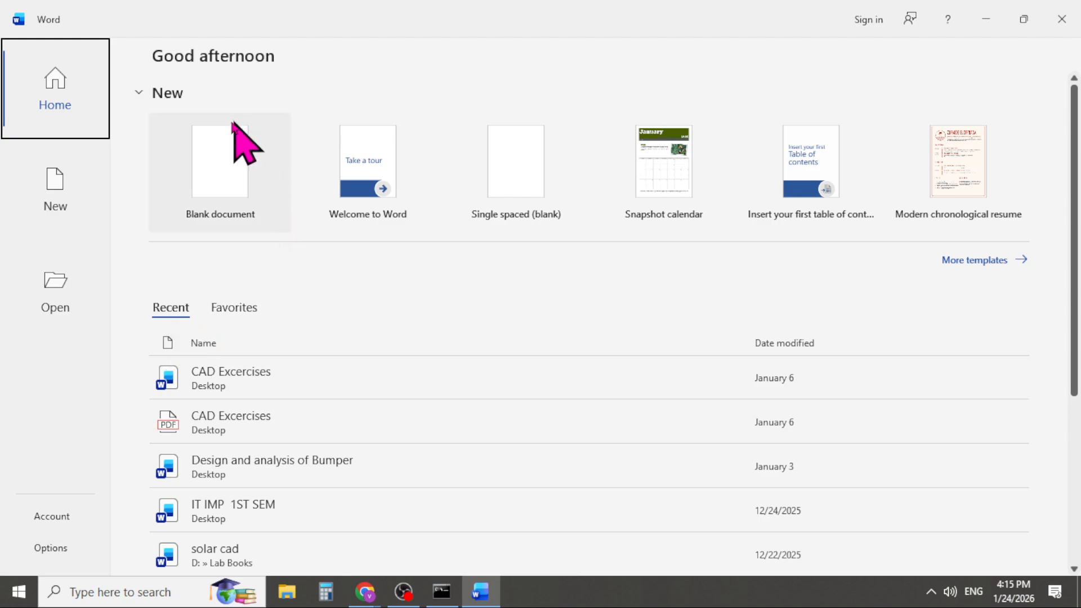
{"action": "left_click", "coordinate": [66, 183]}
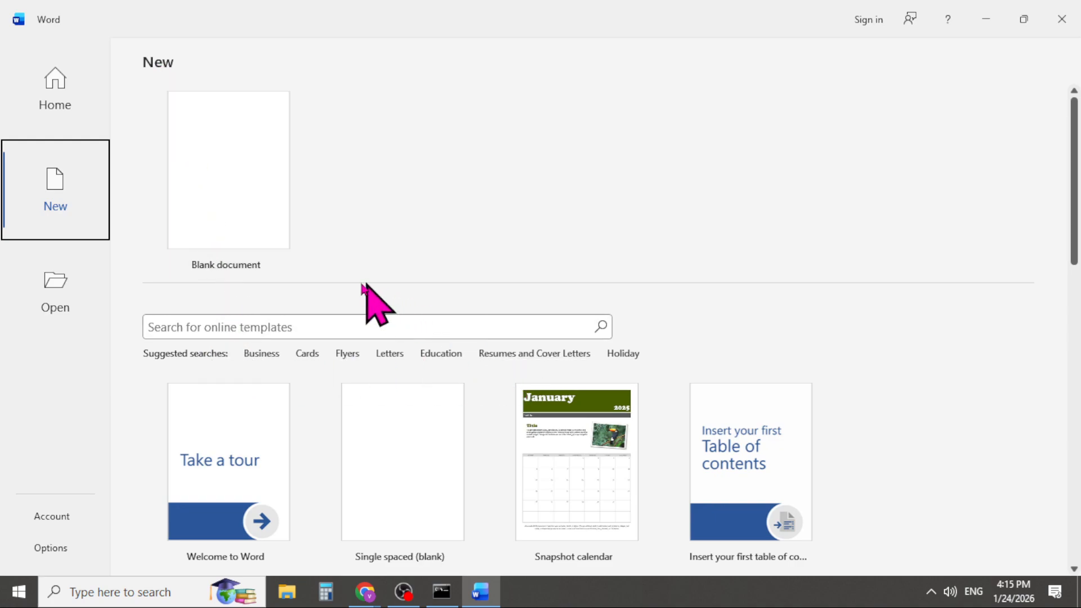
{"action": "left_click", "coordinate": [54, 284]}
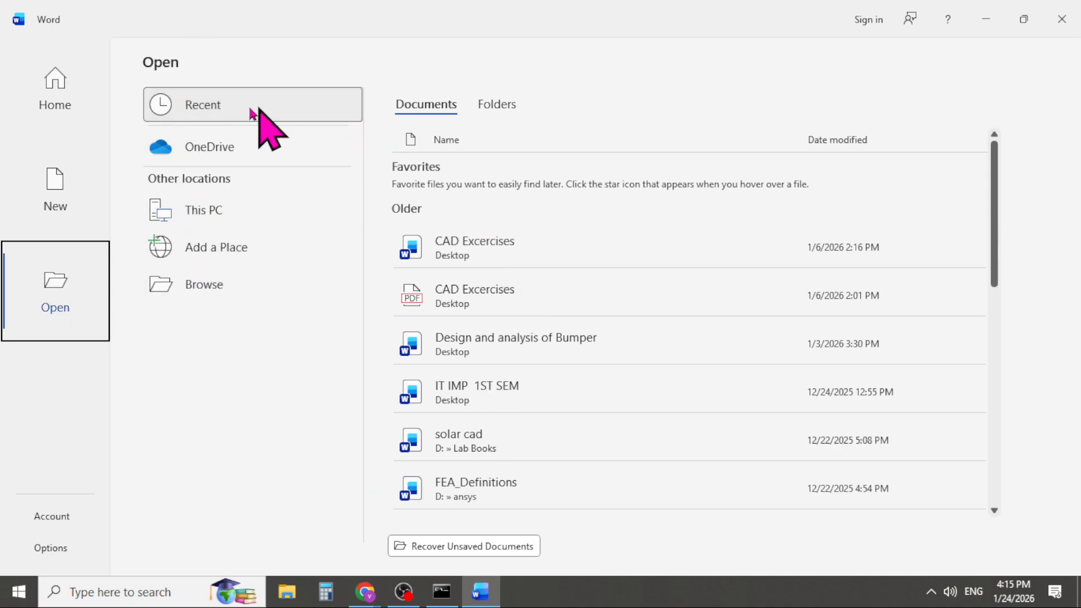
{"action": "left_click", "coordinate": [35, 96]}
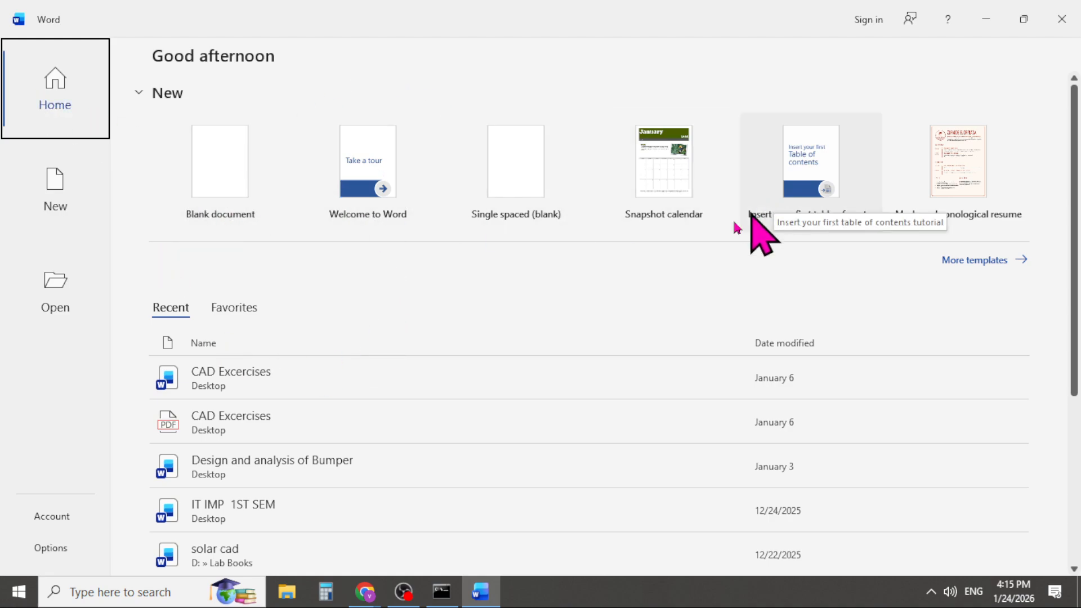
Step: Look through the recent documents and favorites lists on the start screen's Home page
{"action": "scroll", "coordinate": [298, 403], "scroll_direction": "down", "scroll_amount": 2}
{"action": "scroll", "coordinate": [298, 402], "scroll_direction": "down", "scroll_amount": 3}
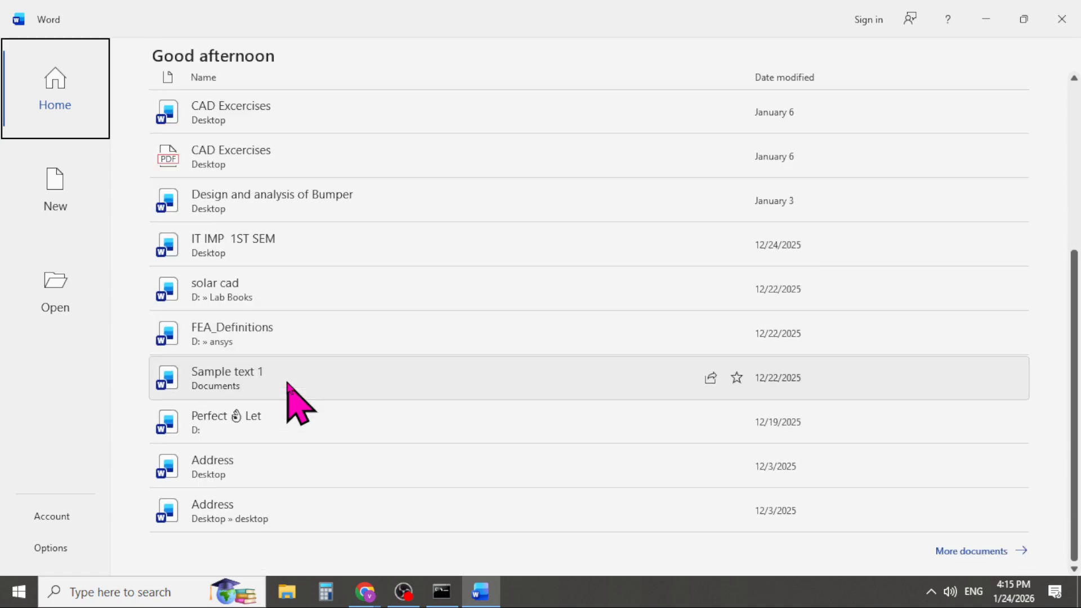
{"action": "scroll", "coordinate": [299, 403], "scroll_direction": "up", "scroll_amount": 5}
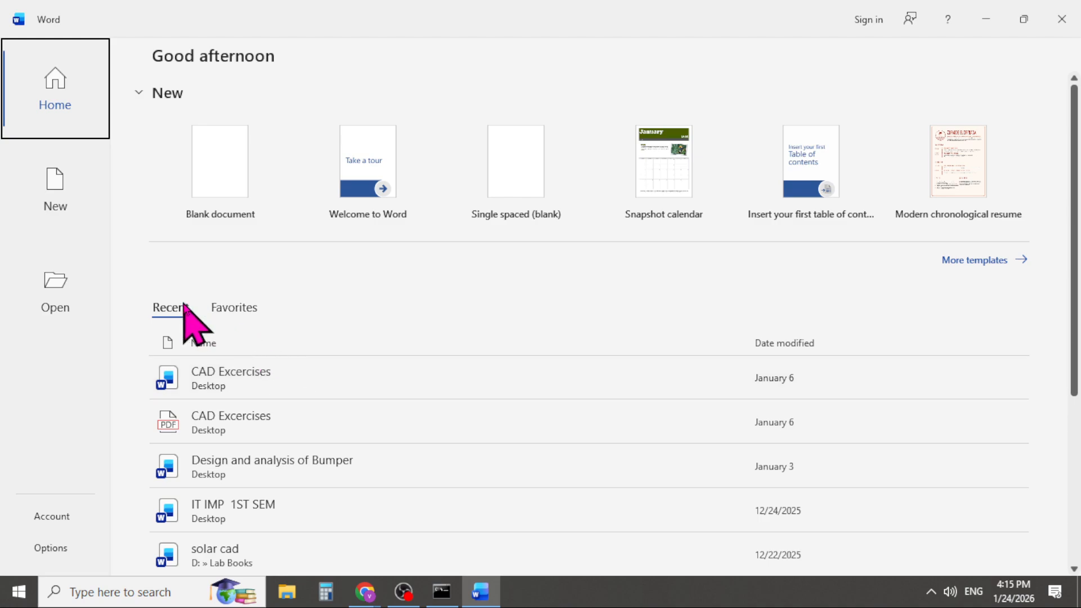
{"action": "left_click", "coordinate": [227, 309]}
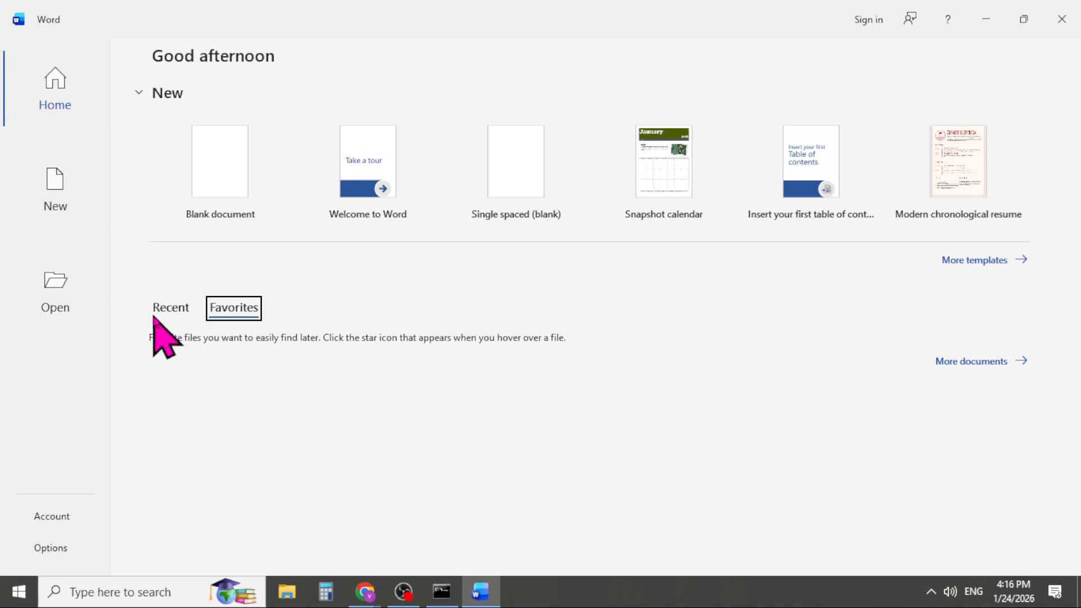
{"action": "left_click", "coordinate": [174, 313]}
{"action": "left_click", "coordinate": [59, 97]}
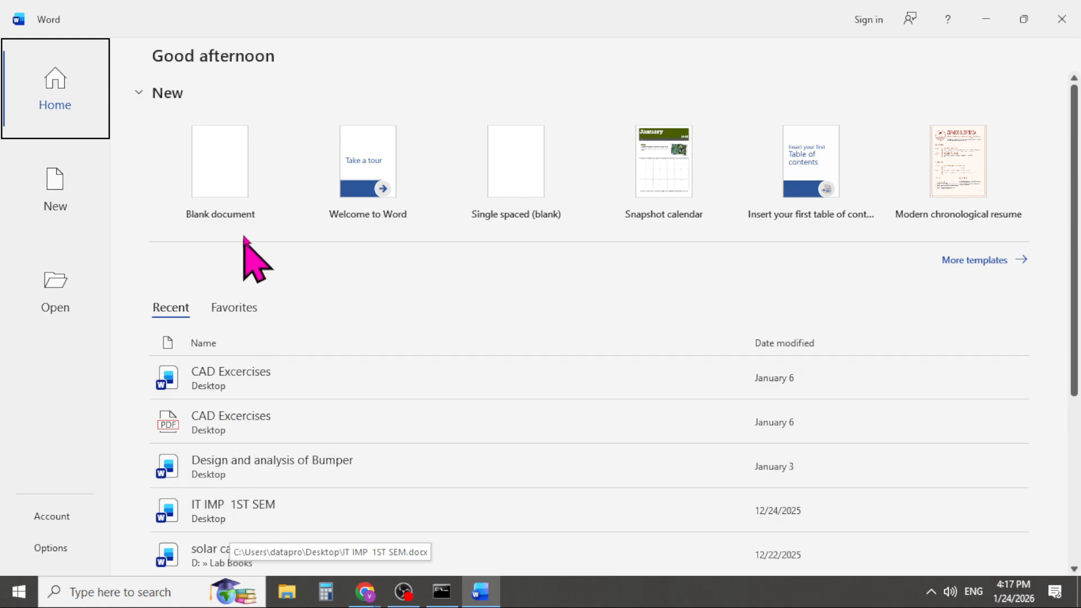
Step: Create two new blank documents, one from the start screen and one from within the open document
{"action": "left_click", "coordinate": [215, 169]}
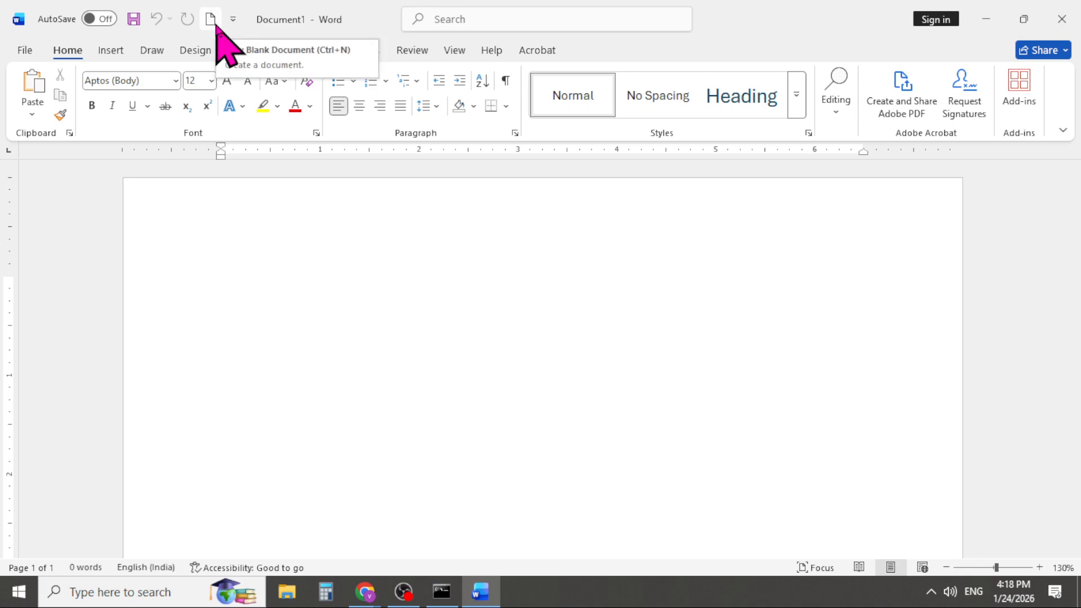
{"action": "left_click", "coordinate": [25, 50]}
{"action": "left_click", "coordinate": [48, 122]}
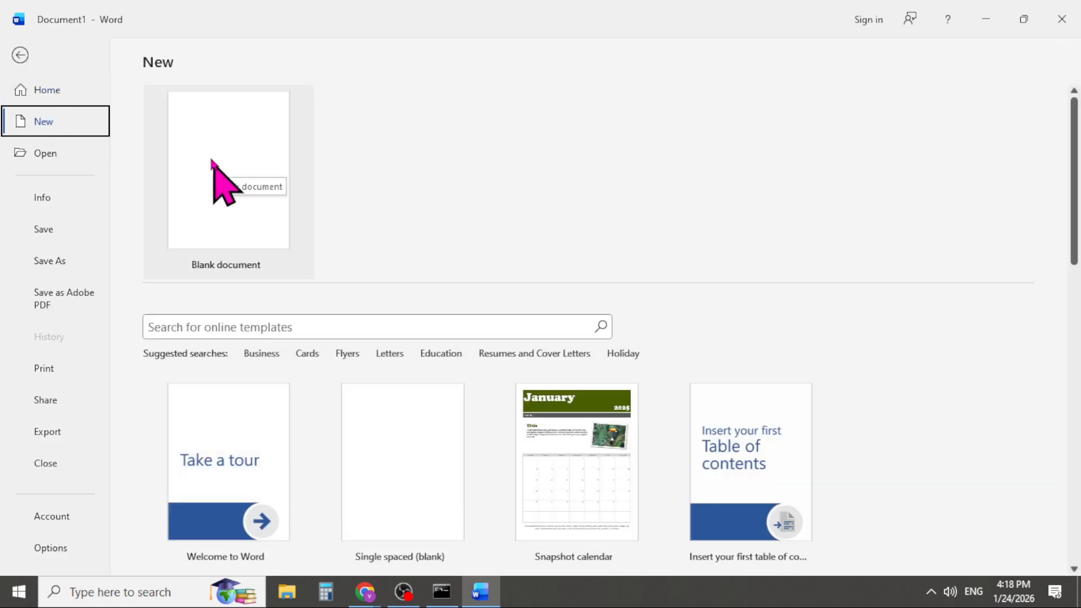
{"action": "left_click", "coordinate": [24, 55]}
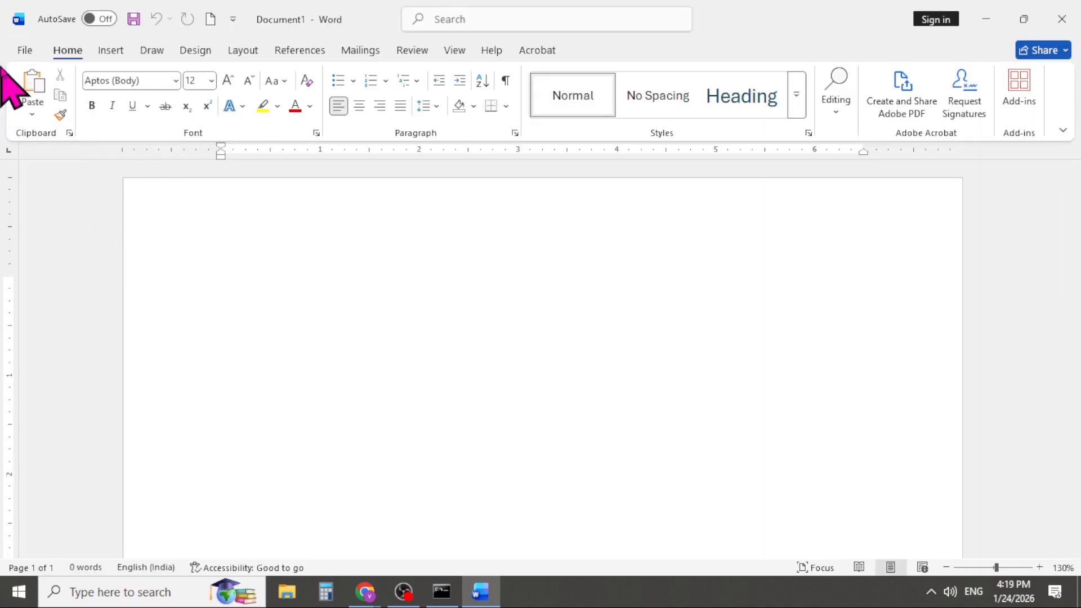
{"action": "left_click", "coordinate": [210, 19]}
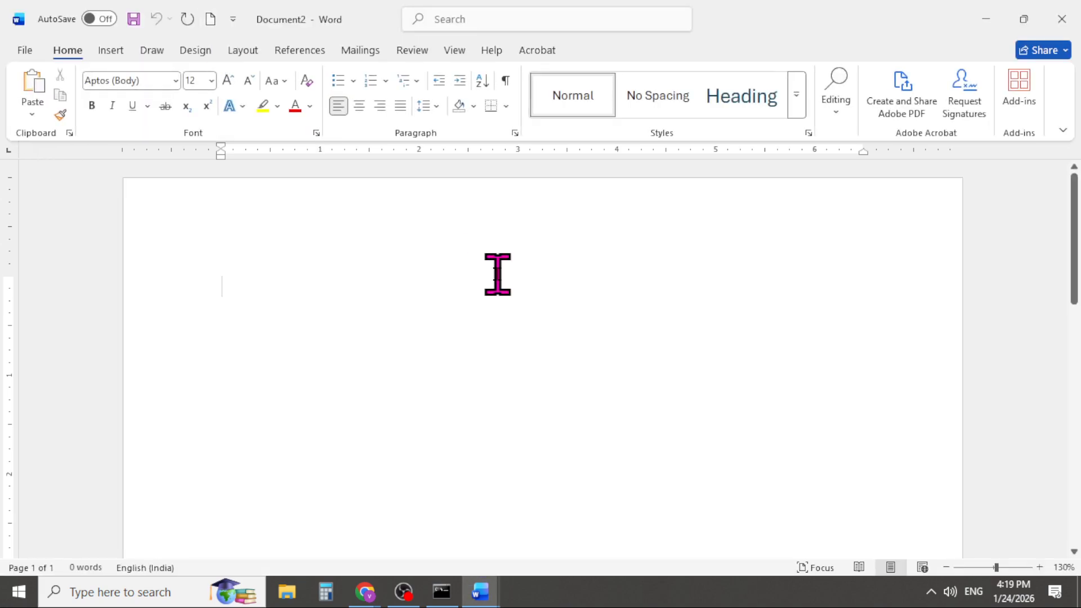
Step: Review the blank document options on the New and Home pages and return to the document
{"action": "left_click", "coordinate": [23, 49]}
{"action": "left_click", "coordinate": [61, 121]}
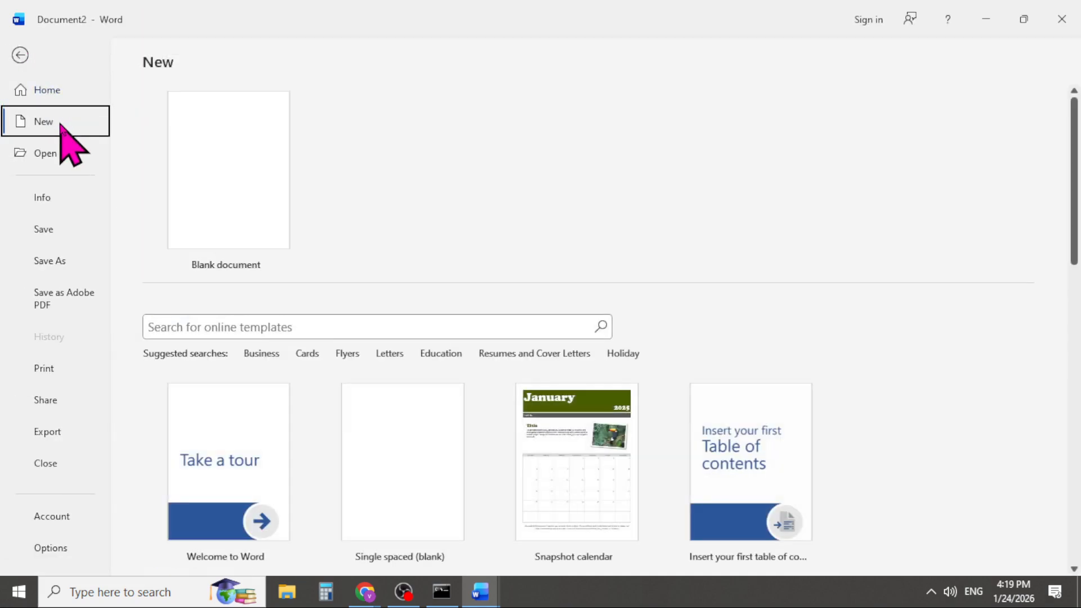
{"action": "left_click", "coordinate": [21, 56]}
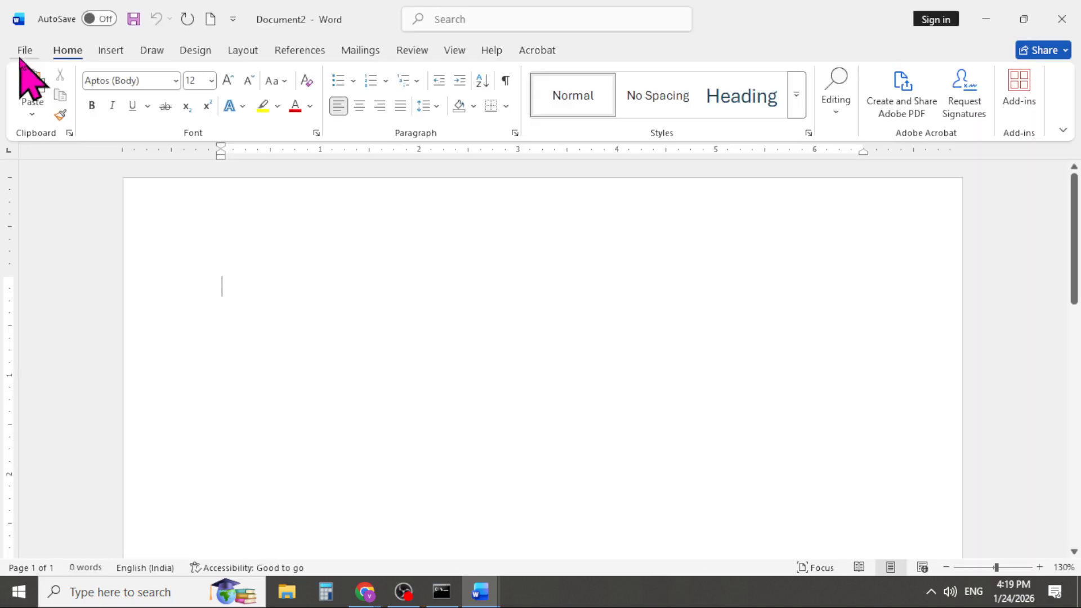
{"action": "left_click", "coordinate": [22, 48]}
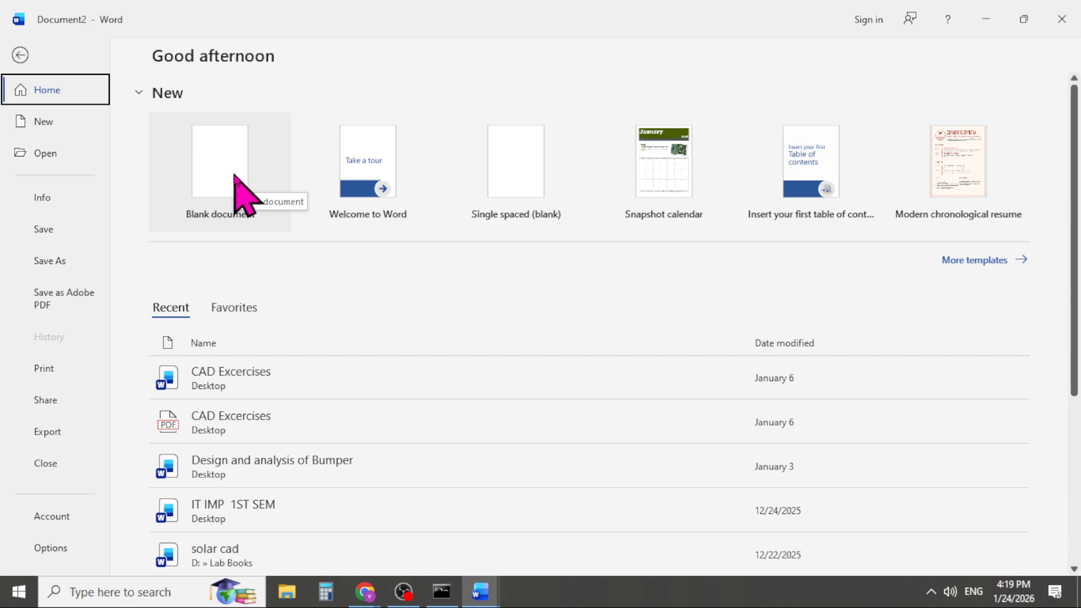
{"action": "left_click", "coordinate": [21, 55]}
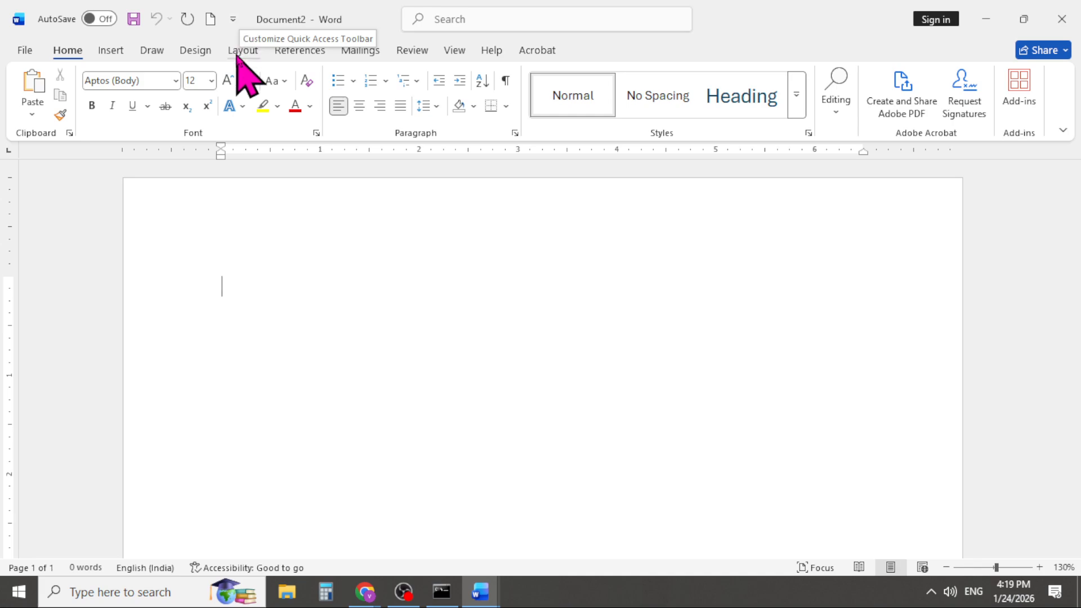
Step: Add the Open and Print Preview and Print commands to the Quick Access Toolbar
{"action": "left_click", "coordinate": [232, 20]}
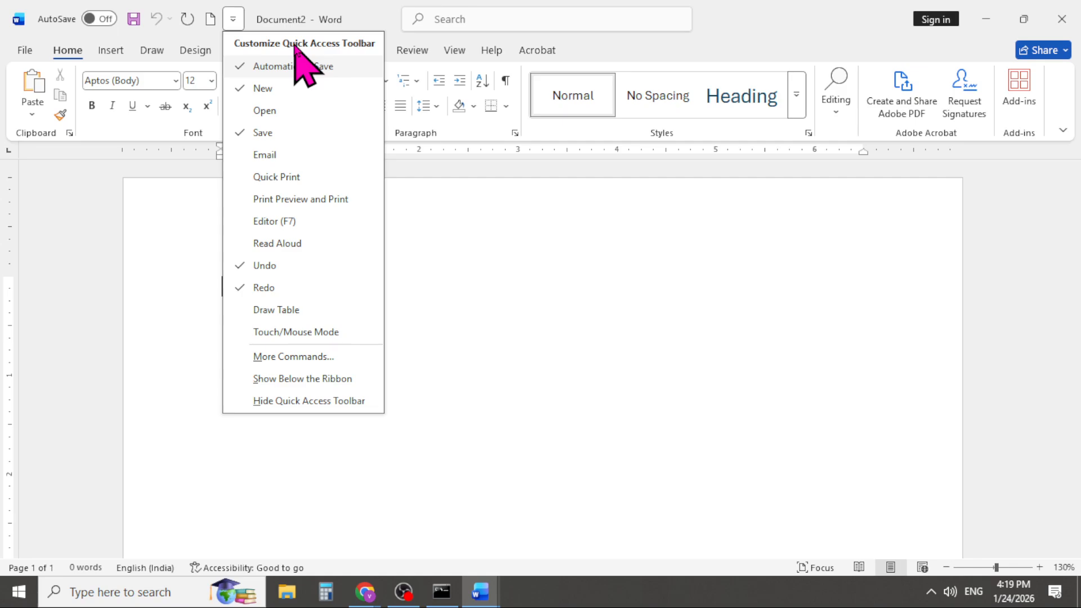
{"action": "left_click", "coordinate": [263, 111]}
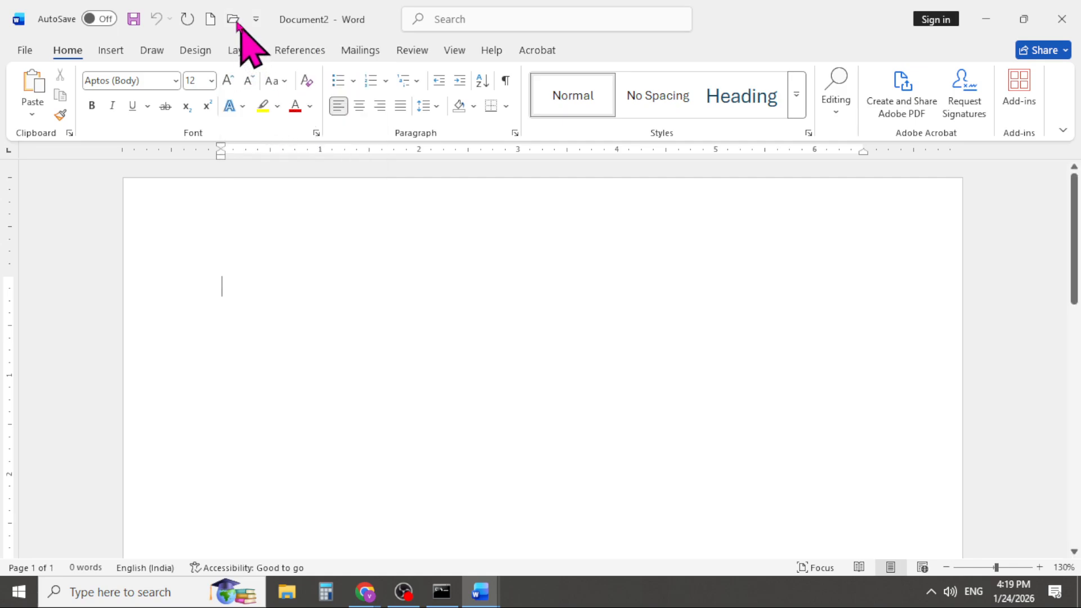
{"action": "left_click", "coordinate": [255, 20]}
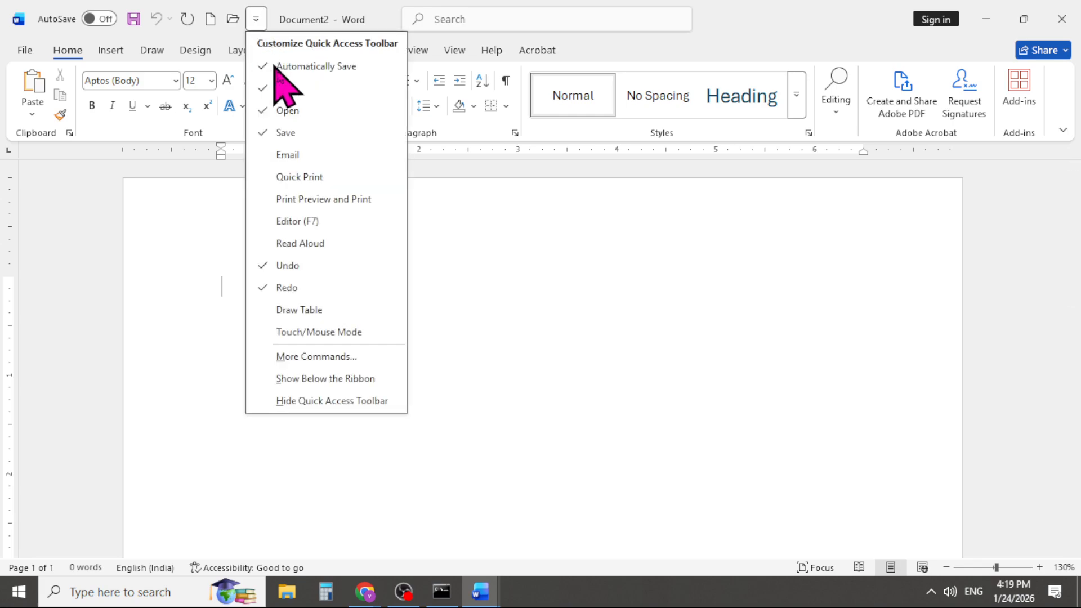
{"action": "left_click", "coordinate": [304, 199]}
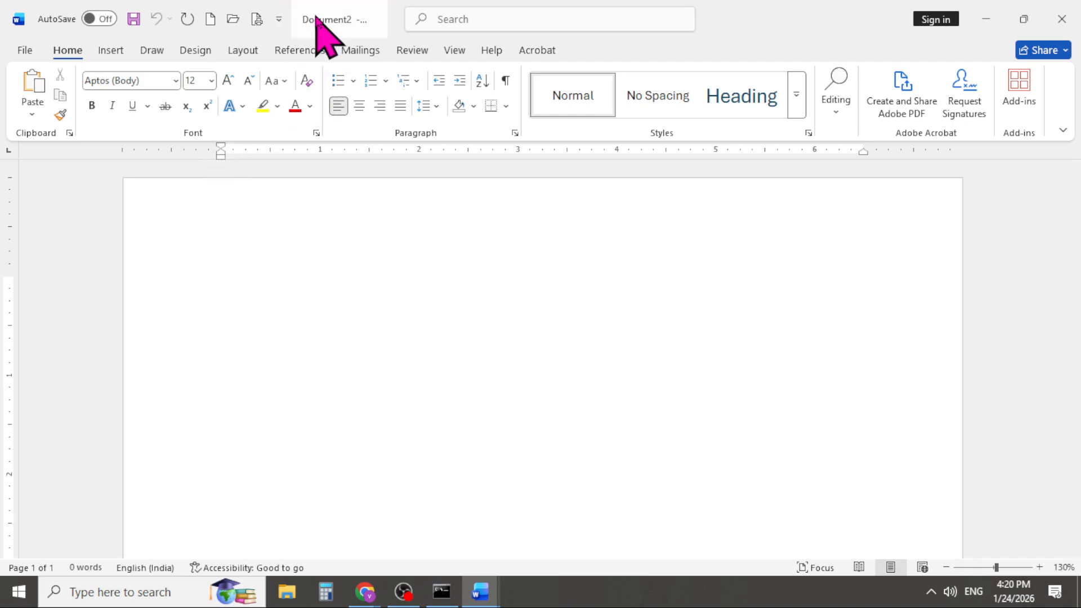
Step: Start saving the document to this PC, create a Desktop folder named "3-4 ms office class" and open it
{"action": "left_click", "coordinate": [24, 51]}
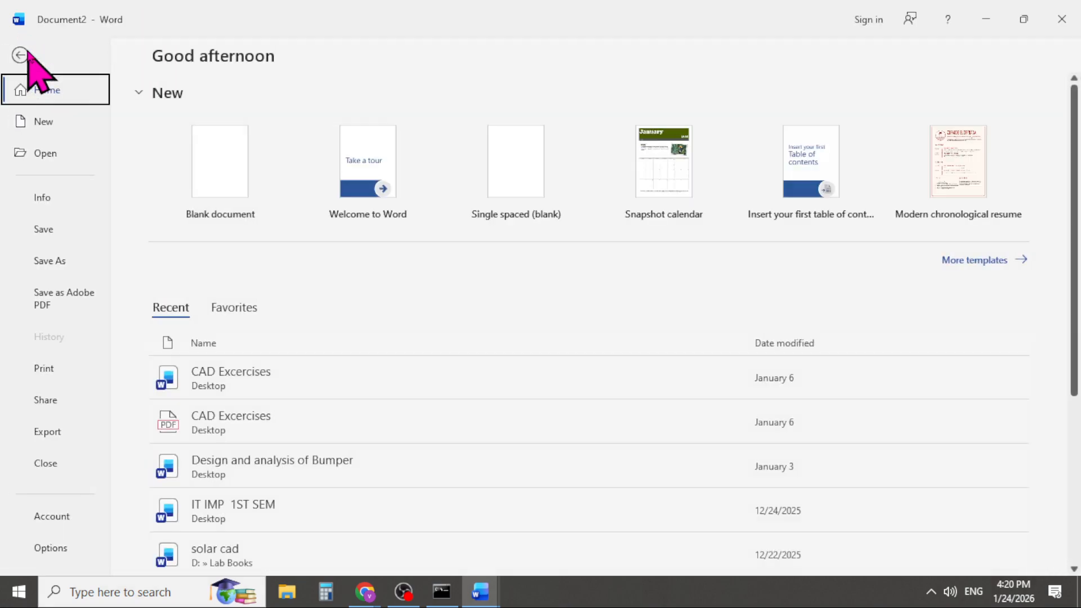
{"action": "left_click", "coordinate": [53, 227]}
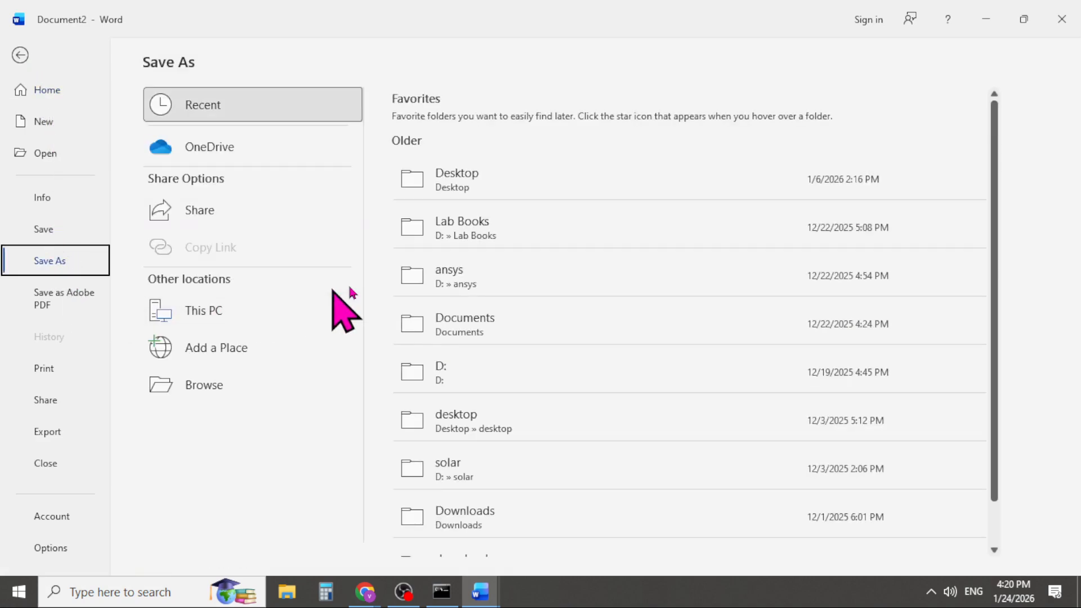
{"action": "double_click", "coordinate": [223, 312]}
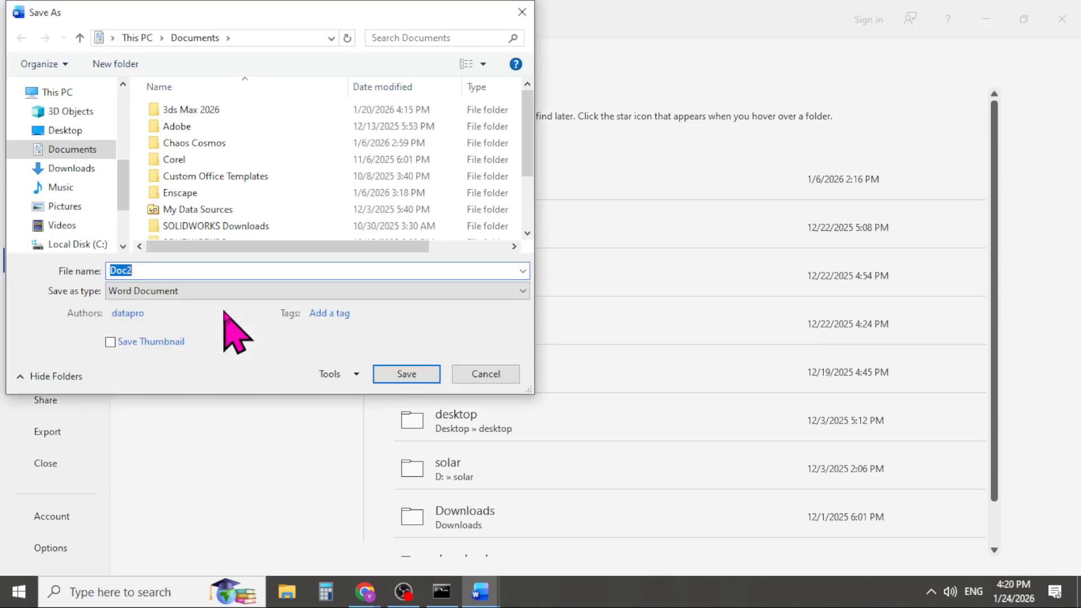
{"action": "left_click", "coordinate": [78, 132]}
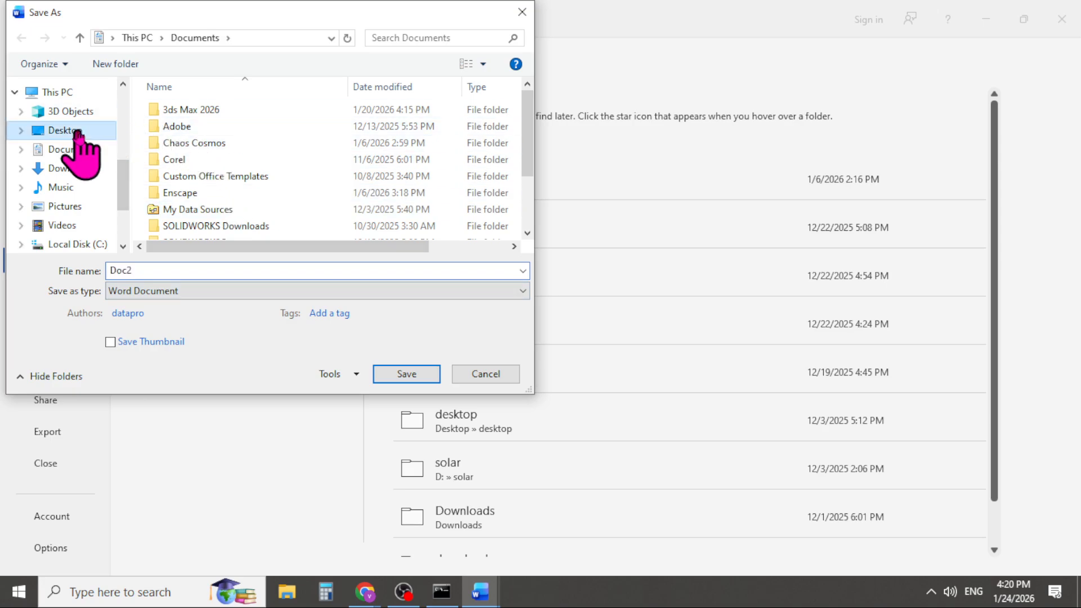
{"action": "left_click", "coordinate": [137, 66]}
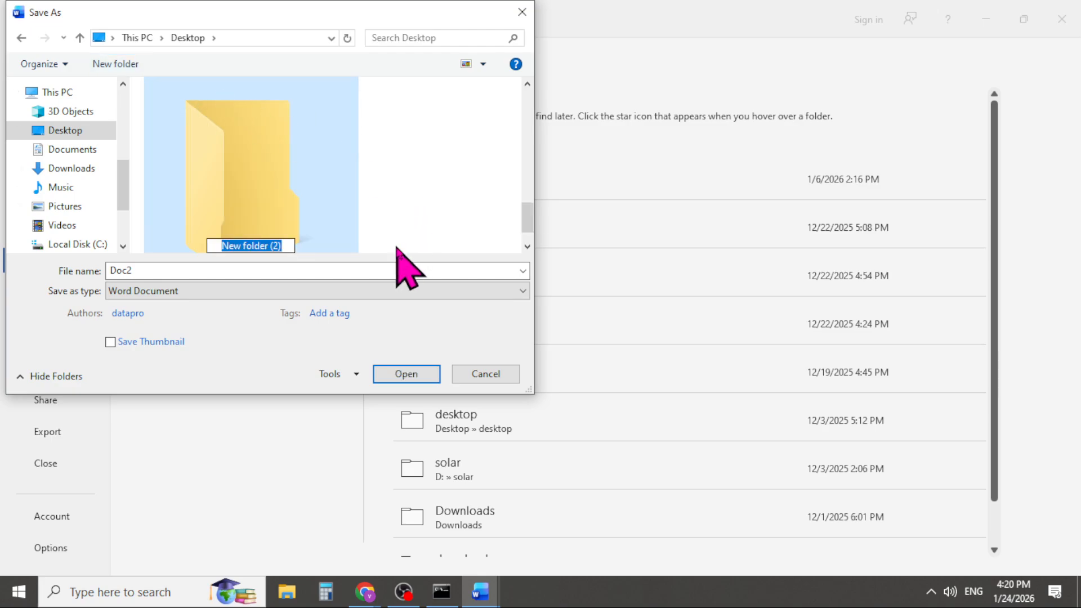
{"action": "type", "text": "3-4"}
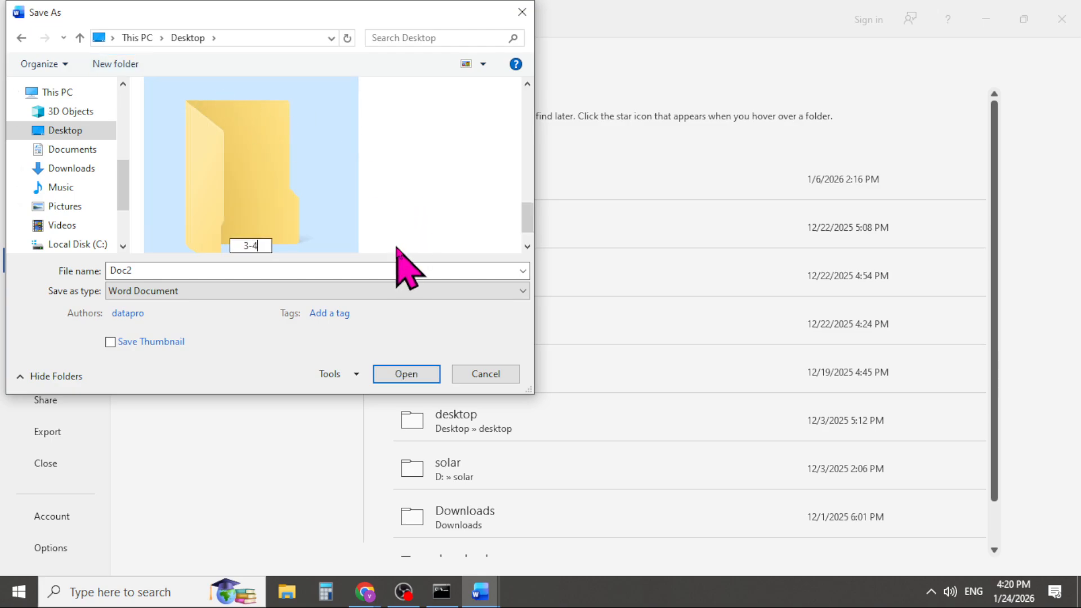
{"action": "type", "text": " ms of"}
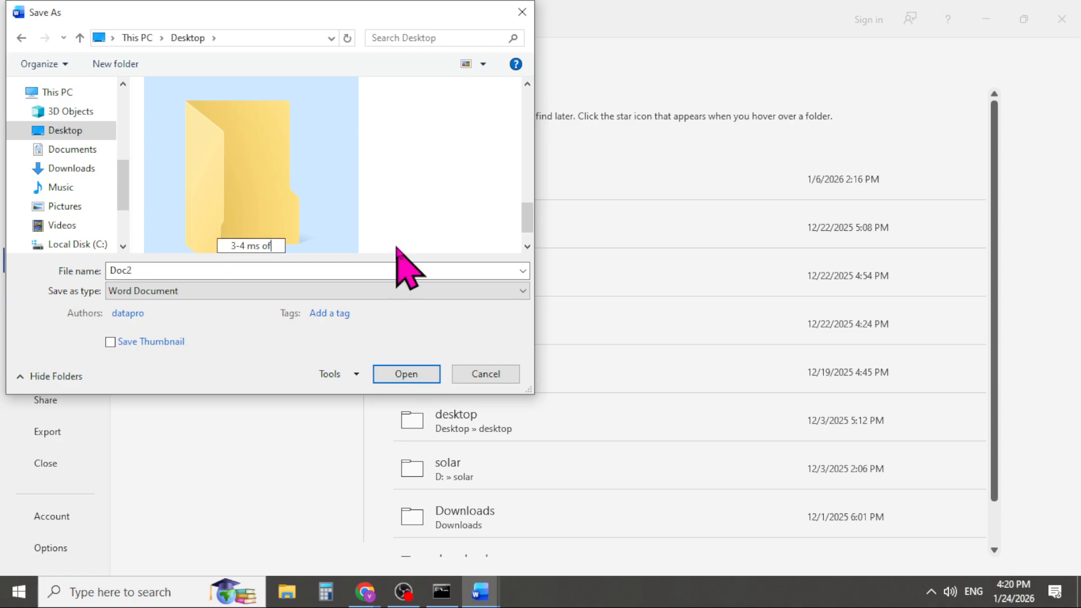
{"action": "type", "text": "fice class"}
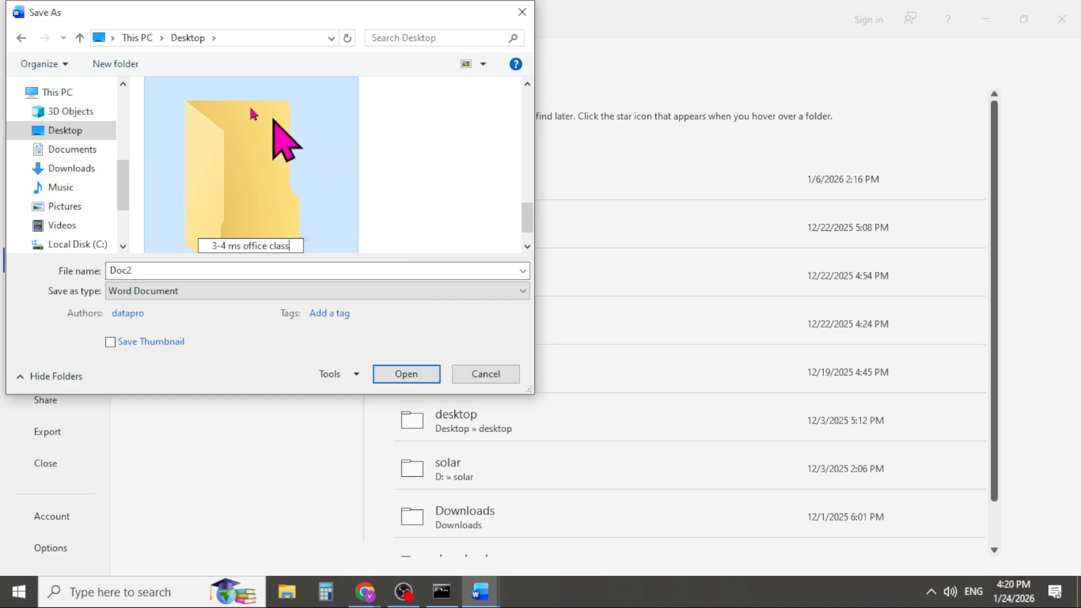
{"action": "double_click", "coordinate": [248, 129]}
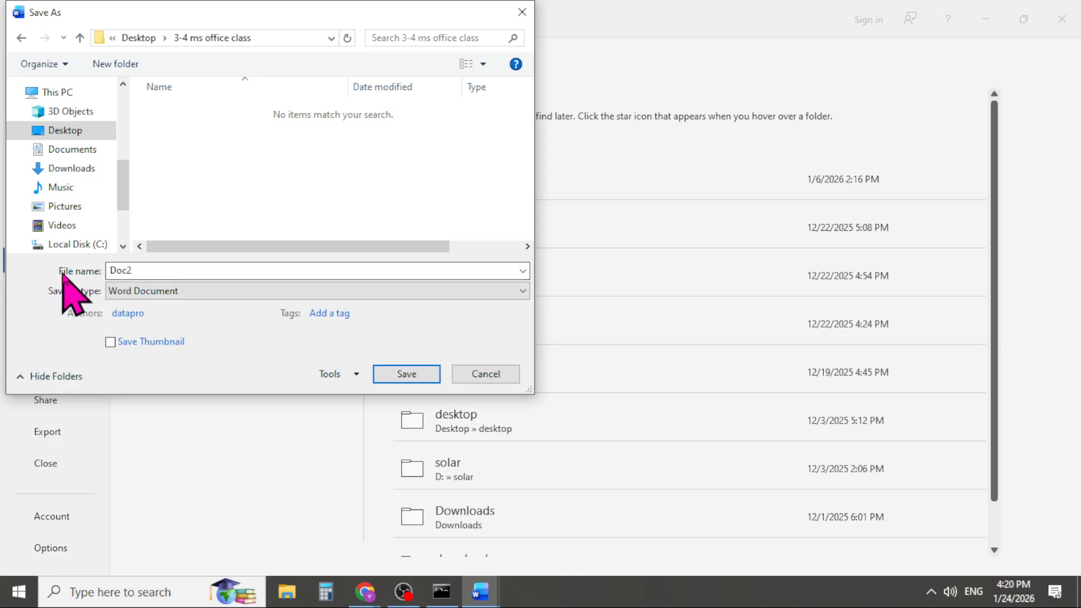
Step: Save the document in the new folder as a Word Document named "first class"
{"action": "double_click", "coordinate": [144, 271]}
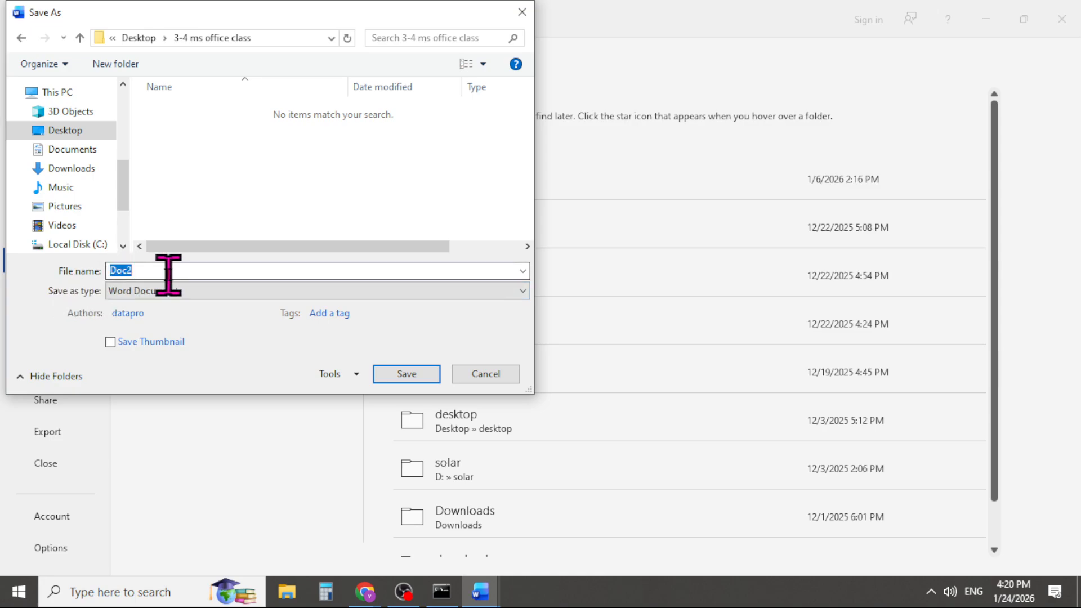
{"action": "type", "text": "fi"}
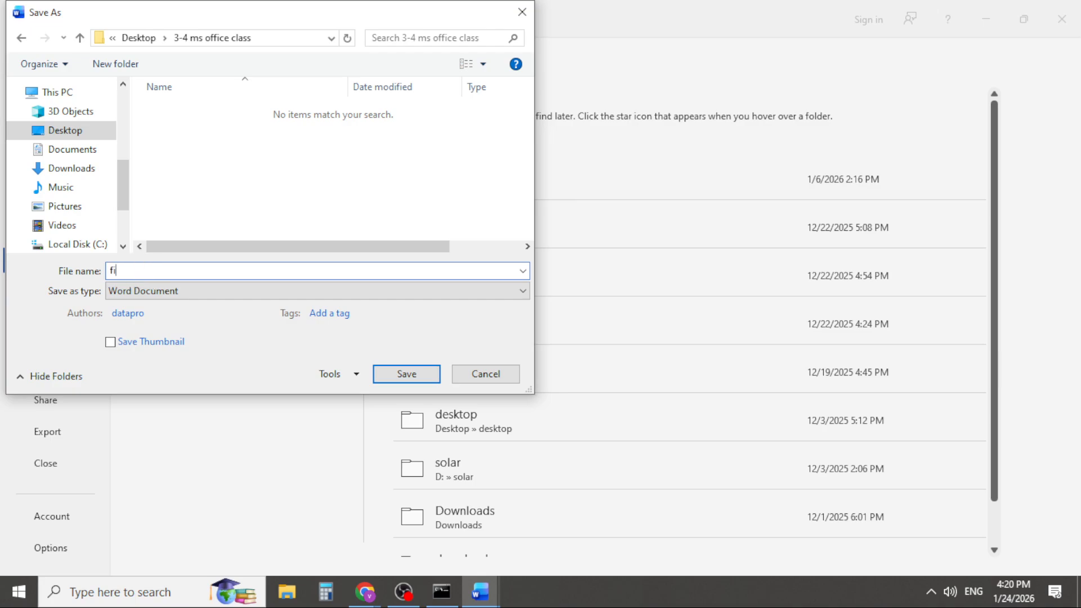
{"action": "type", "text": "rst classs"}
{"action": "key", "text": "BackSpace"}
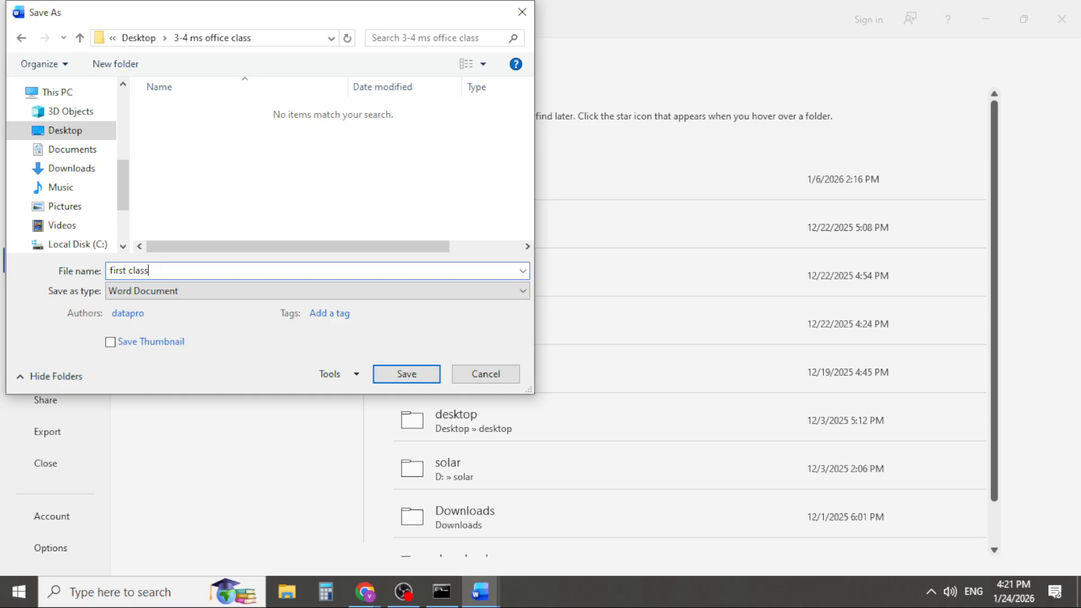
{"action": "left_click", "coordinate": [413, 371]}
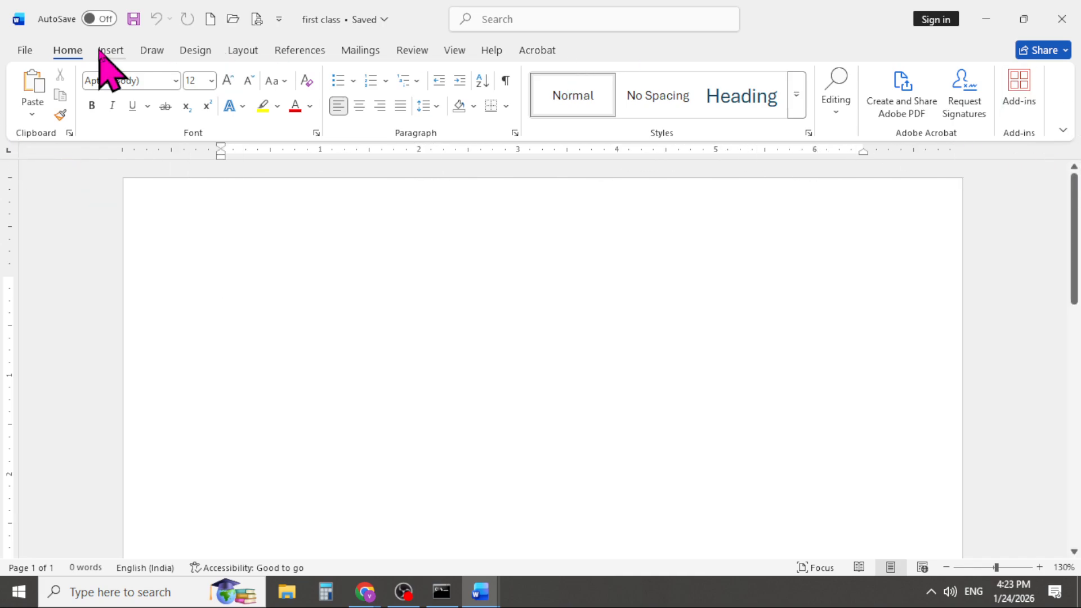
Step: Look through the File page and the Home, Insert, Draw and Design command groups of the ribbon
{"action": "left_click", "coordinate": [24, 50]}
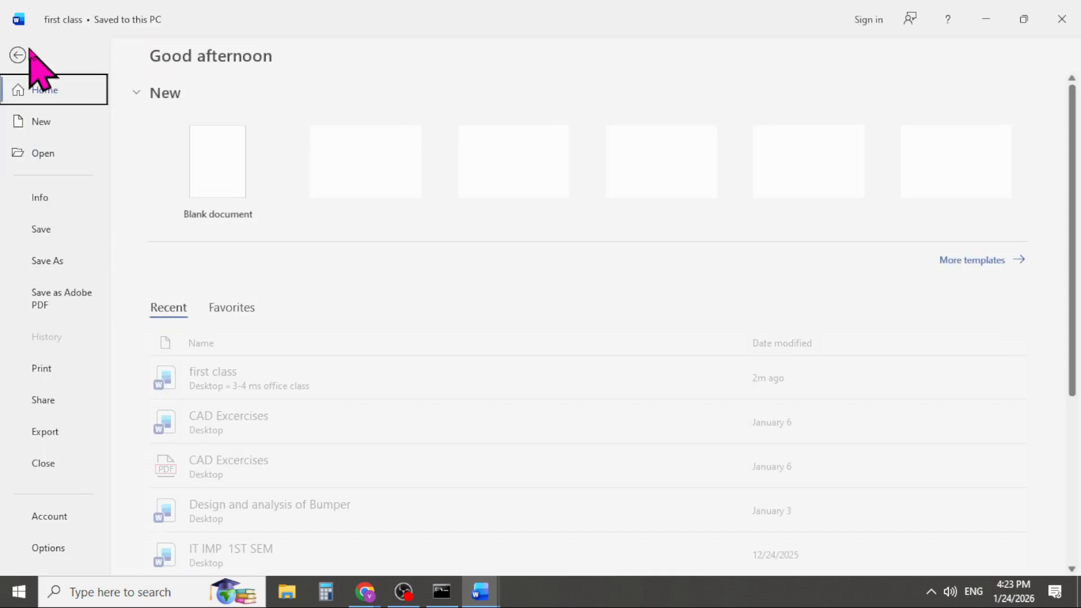
{"action": "left_click", "coordinate": [22, 54]}
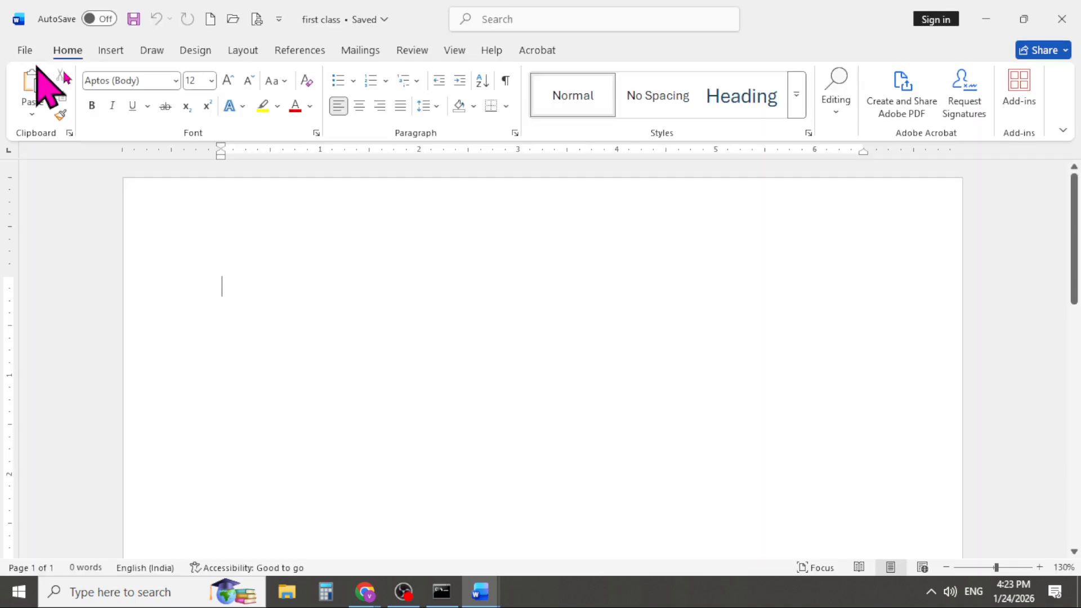
{"action": "left_click", "coordinate": [113, 51]}
{"action": "left_click", "coordinate": [152, 52]}
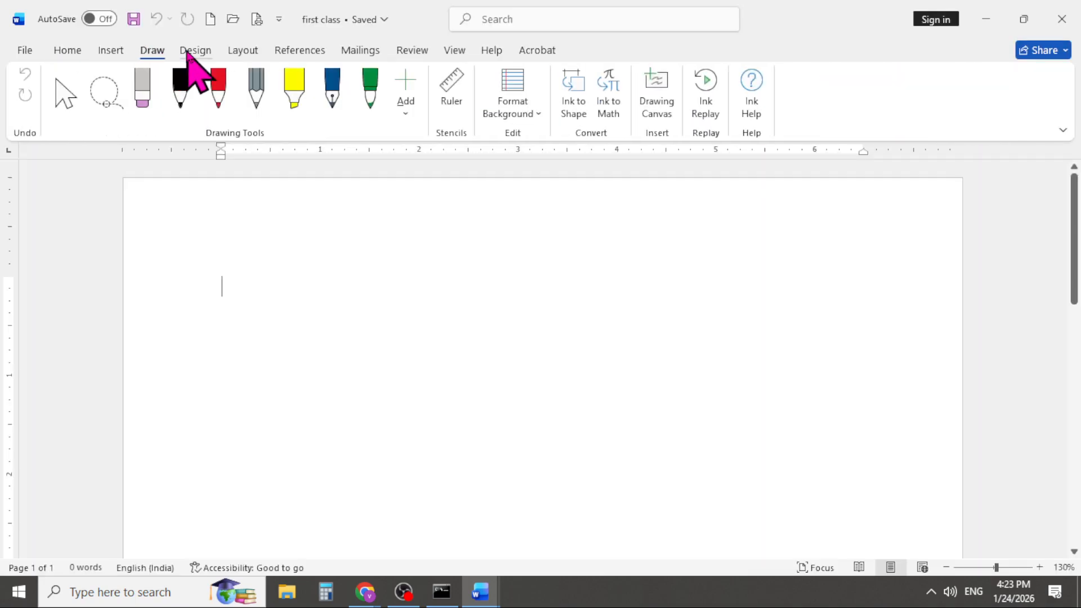
{"action": "left_click", "coordinate": [194, 52]}
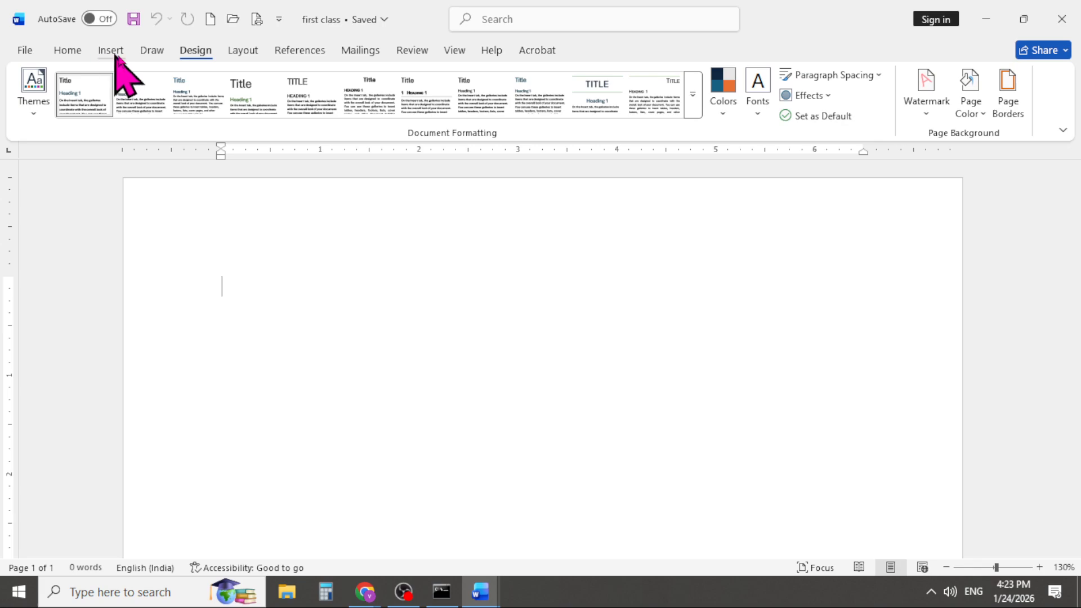
{"action": "left_click", "coordinate": [69, 51]}
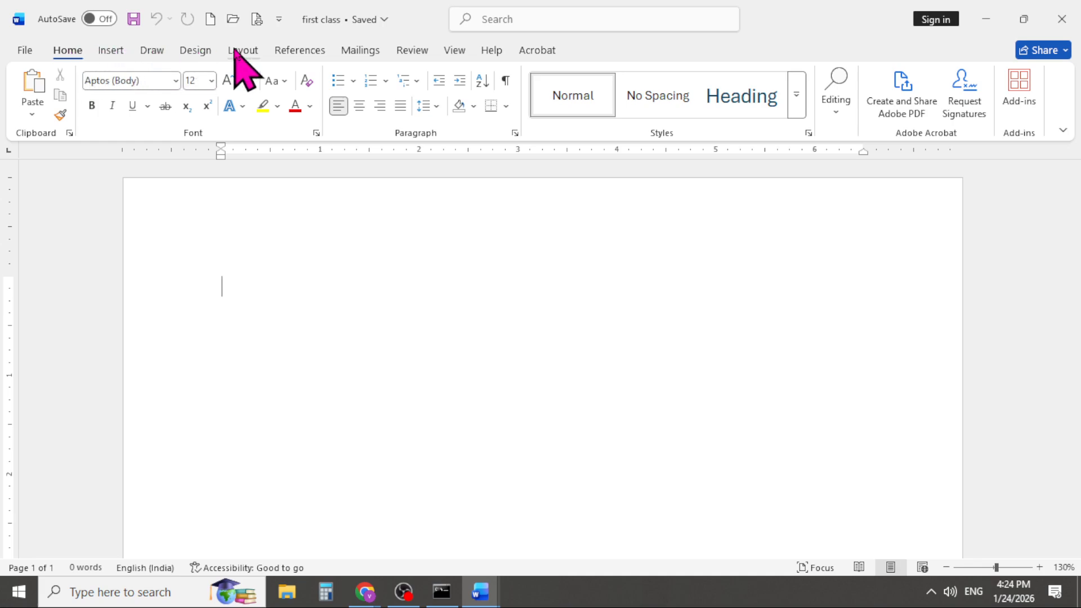
{"action": "left_click", "coordinate": [109, 50]}
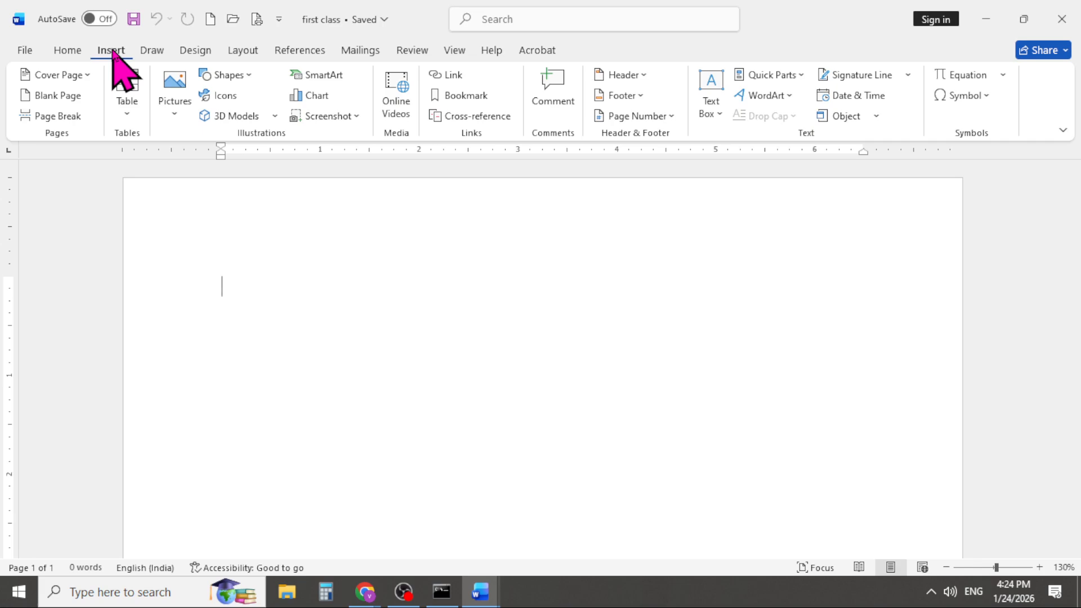
{"action": "left_click", "coordinate": [79, 52]}
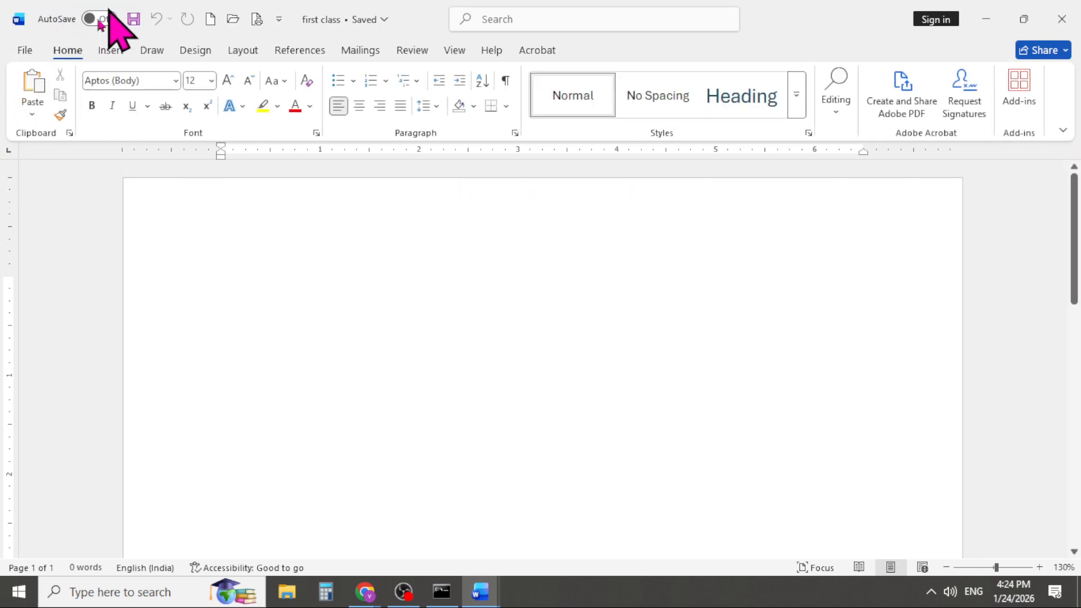
{"action": "left_click", "coordinate": [111, 50]}
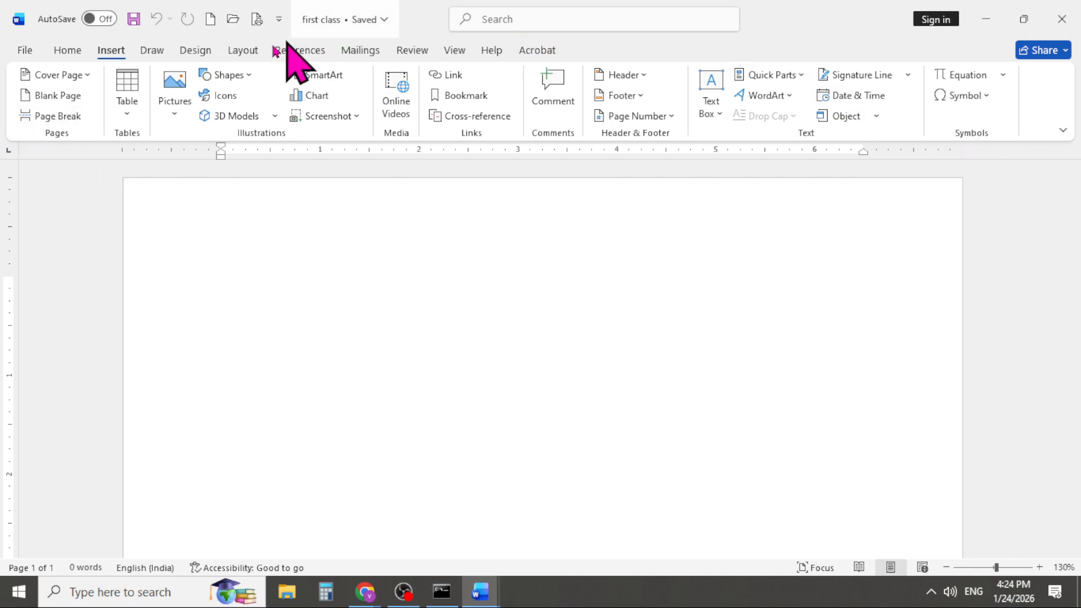
{"action": "left_click", "coordinate": [156, 53]}
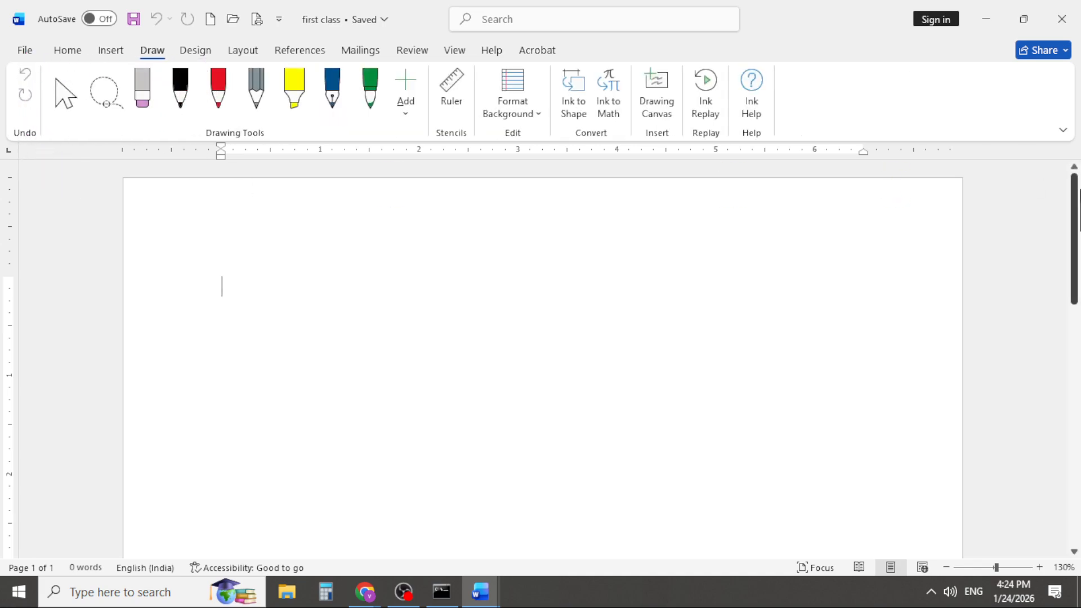
{"action": "left_click", "coordinate": [197, 49]}
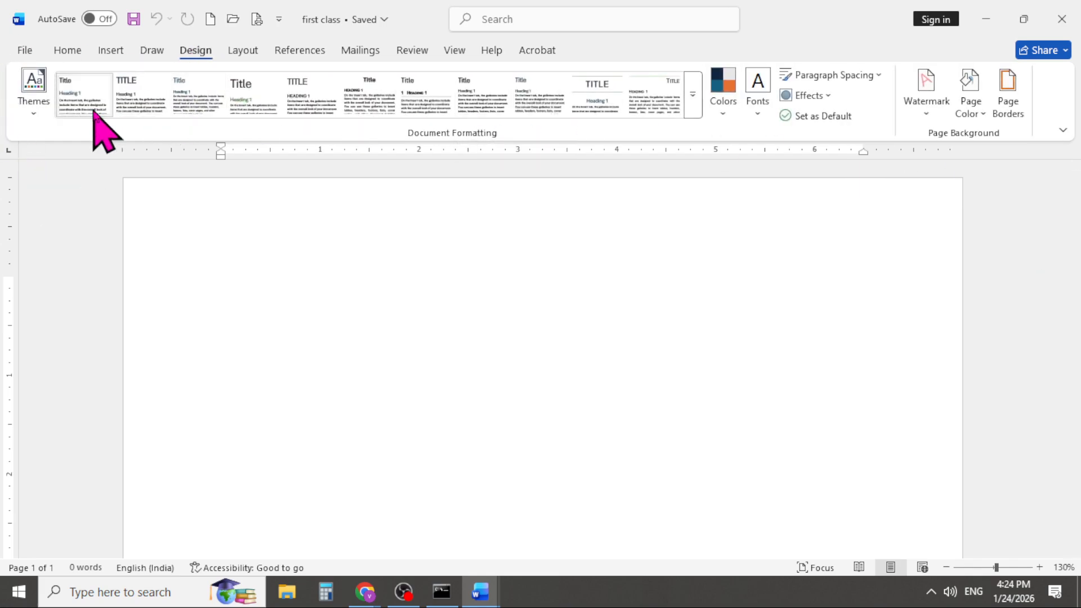
{"action": "left_click", "coordinate": [69, 50]}
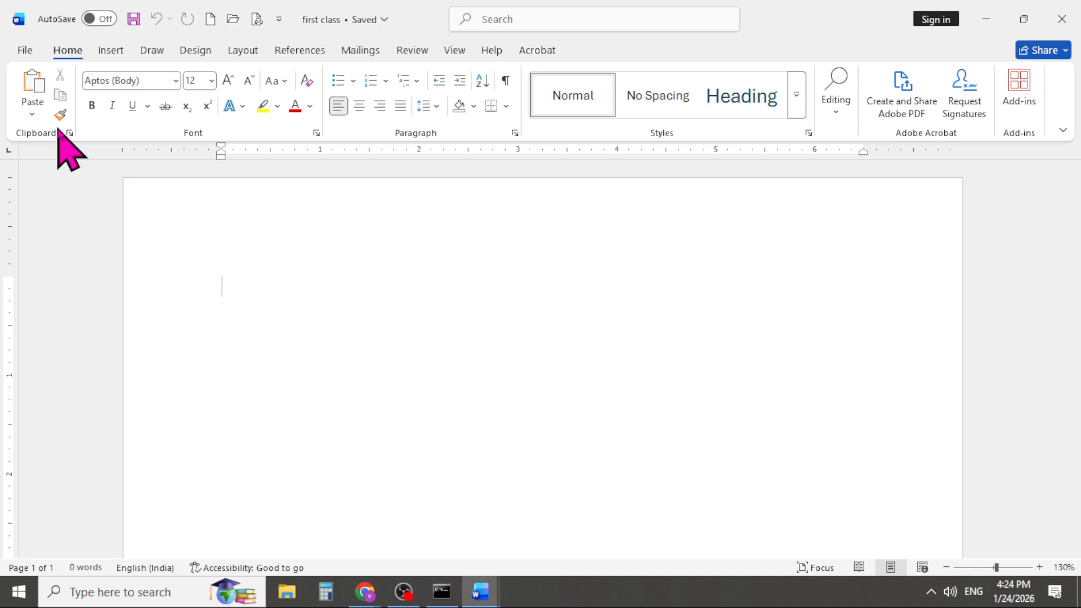
{"action": "left_click", "coordinate": [104, 53]}
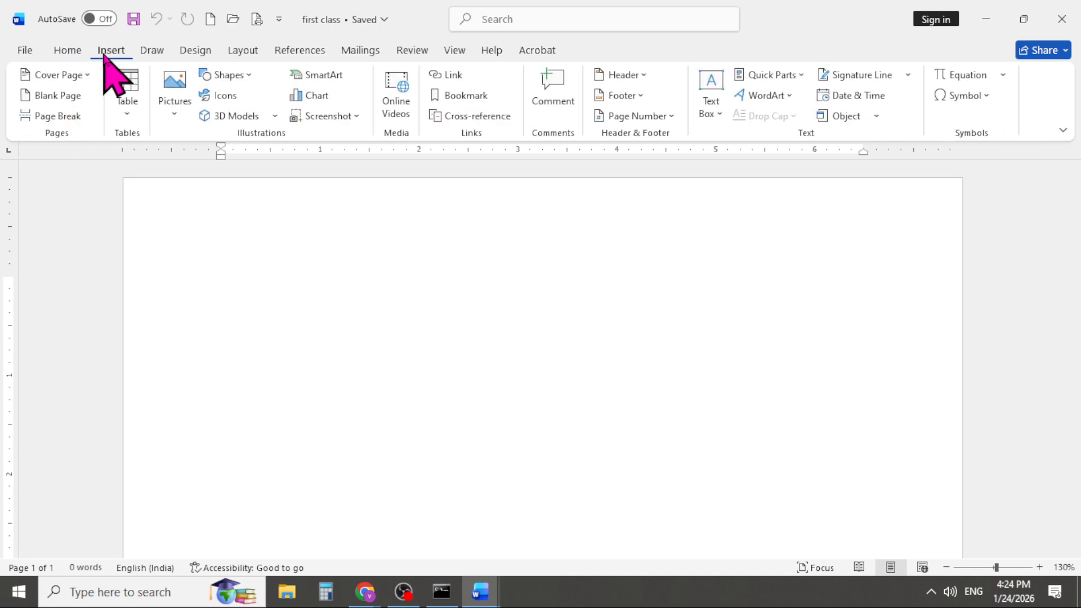
{"action": "left_click", "coordinate": [72, 53]}
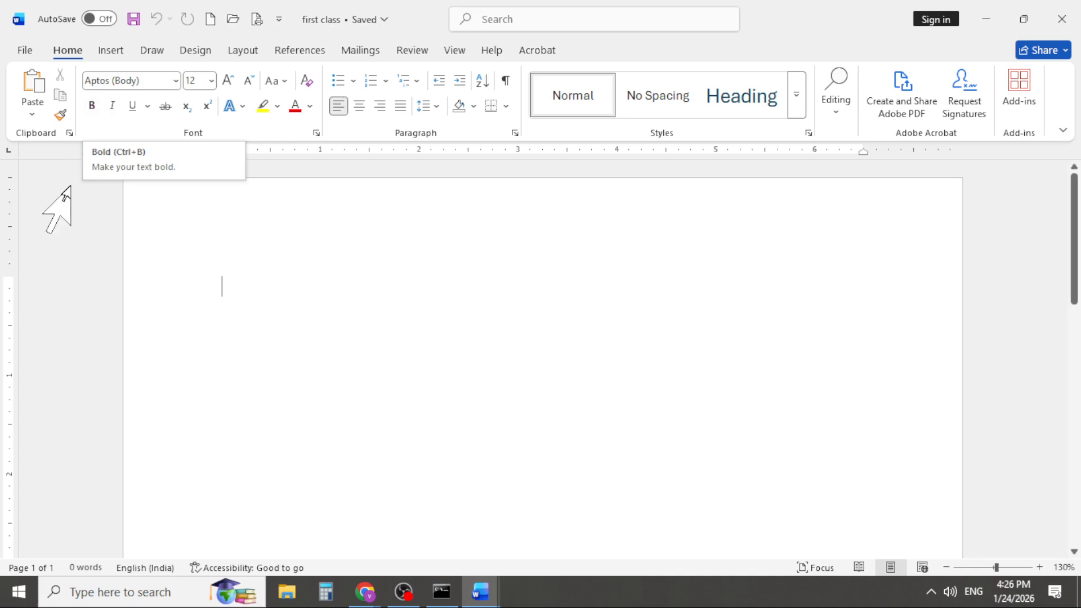
{"action": "left_click", "coordinate": [67, 215]}
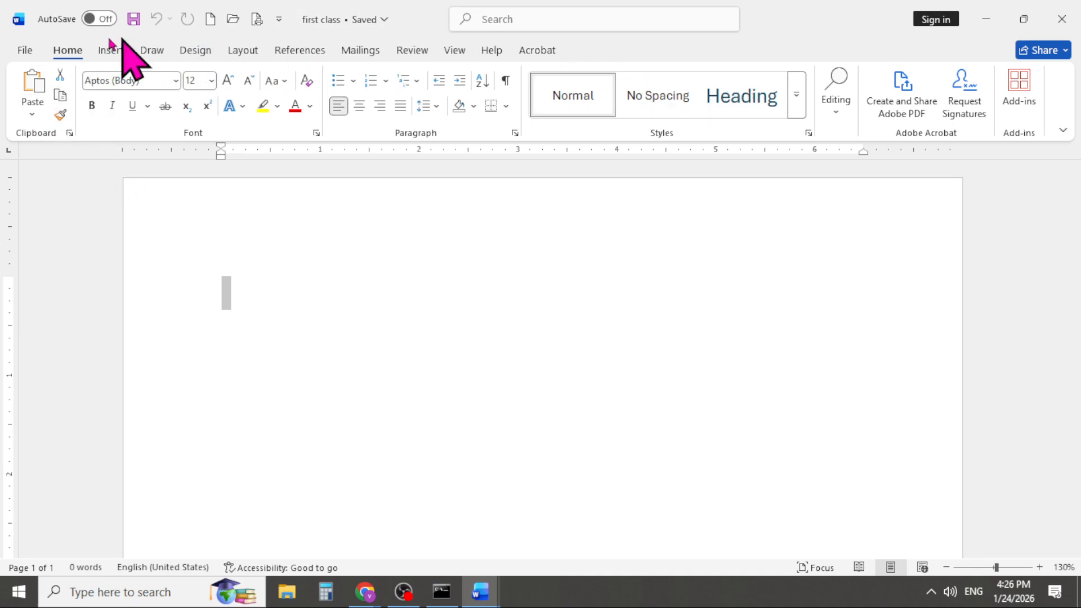
{"action": "left_click", "coordinate": [104, 52]}
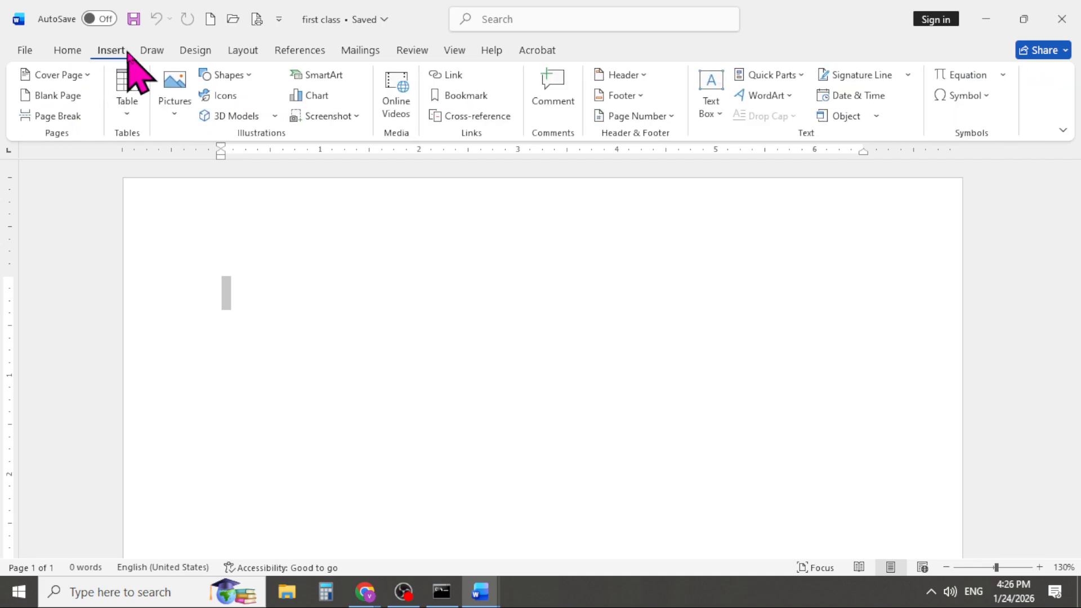
{"action": "left_click", "coordinate": [78, 55]}
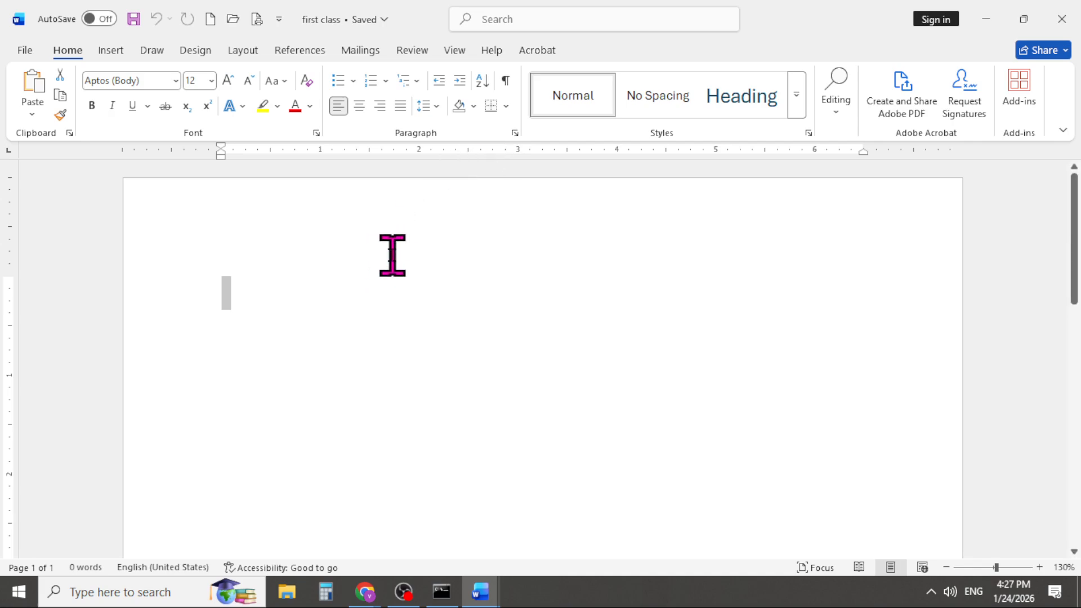
Step: Examine the full length of the blank page and the Layout commands, returning to the Home commands at the page's top
{"action": "scroll", "coordinate": [342, 327], "scroll_direction": "down", "scroll_amount": 10}
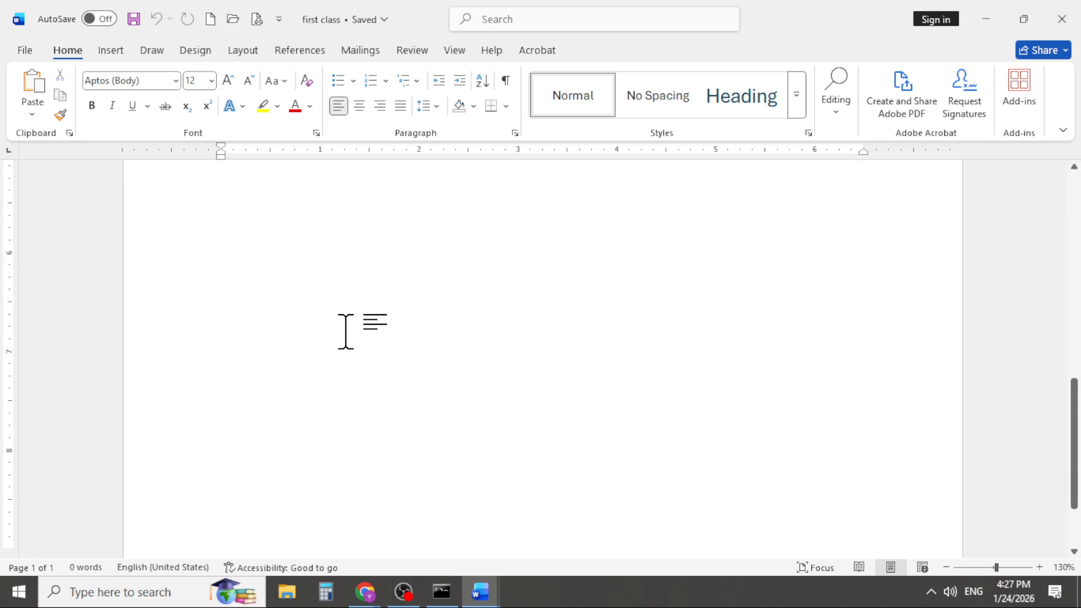
{"action": "scroll", "coordinate": [346, 332], "scroll_direction": "up", "scroll_amount": 9}
{"action": "scroll", "coordinate": [345, 332], "scroll_direction": "up", "scroll_amount": 2}
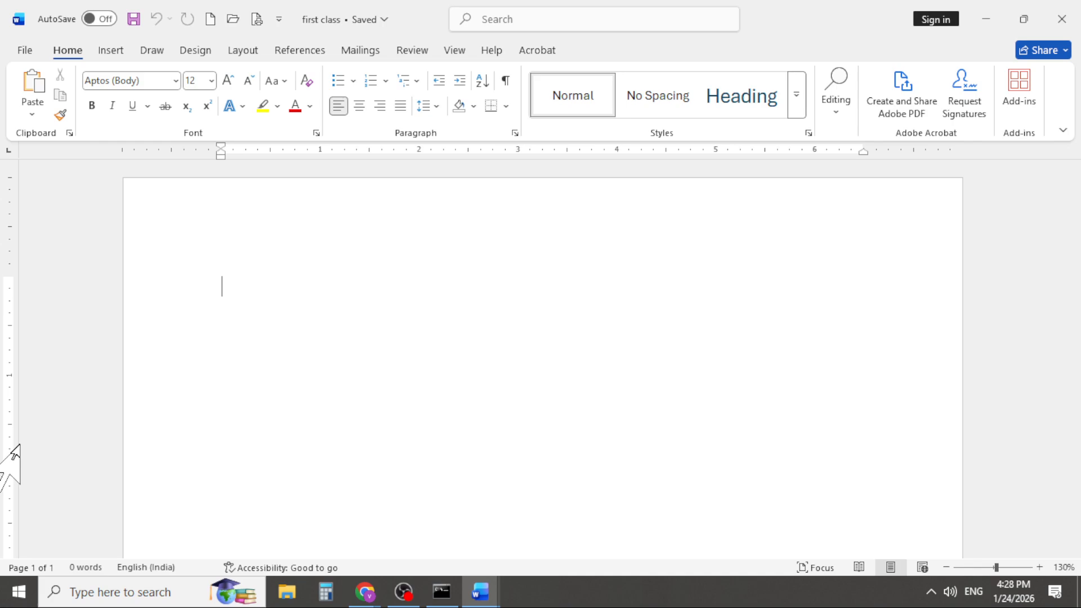
{"action": "left_click", "coordinate": [244, 50]}
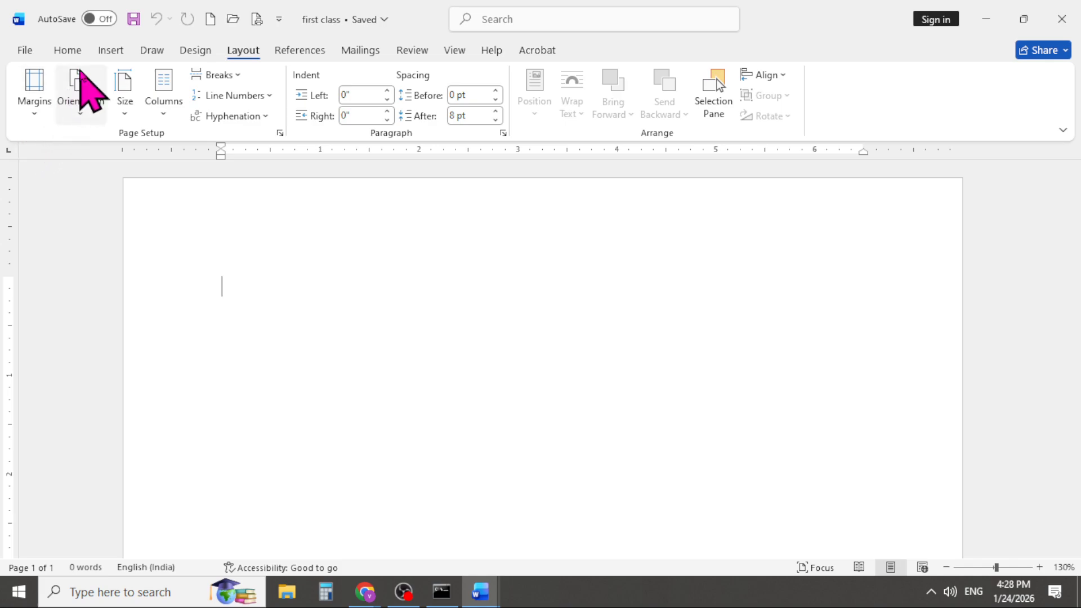
{"action": "left_click", "coordinate": [77, 55]}
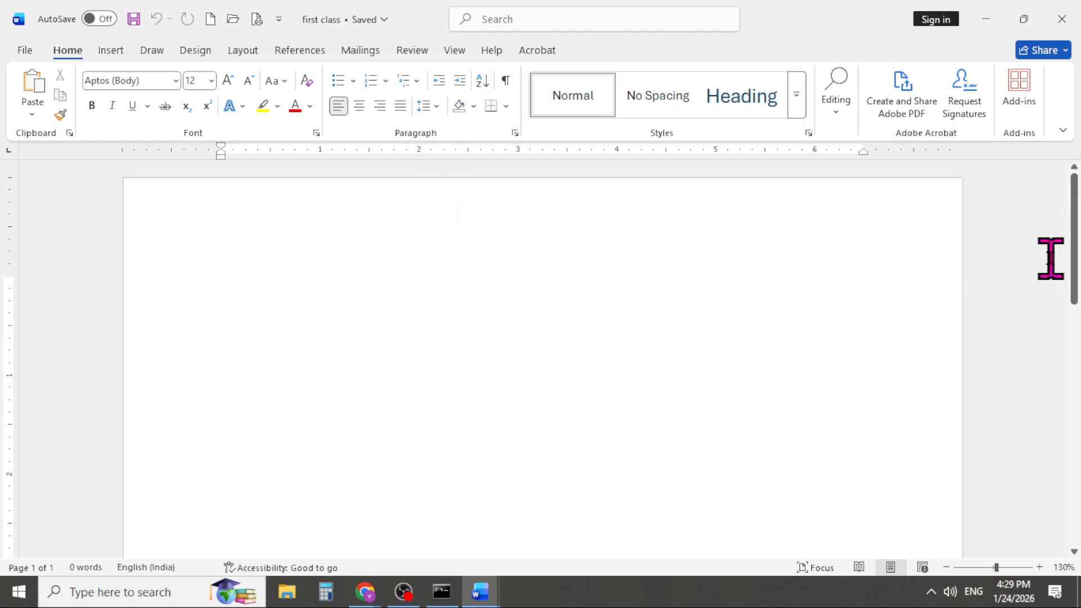
{"action": "left_click_drag", "start_coordinate": [1076, 248], "coordinate": [1076, 173]}
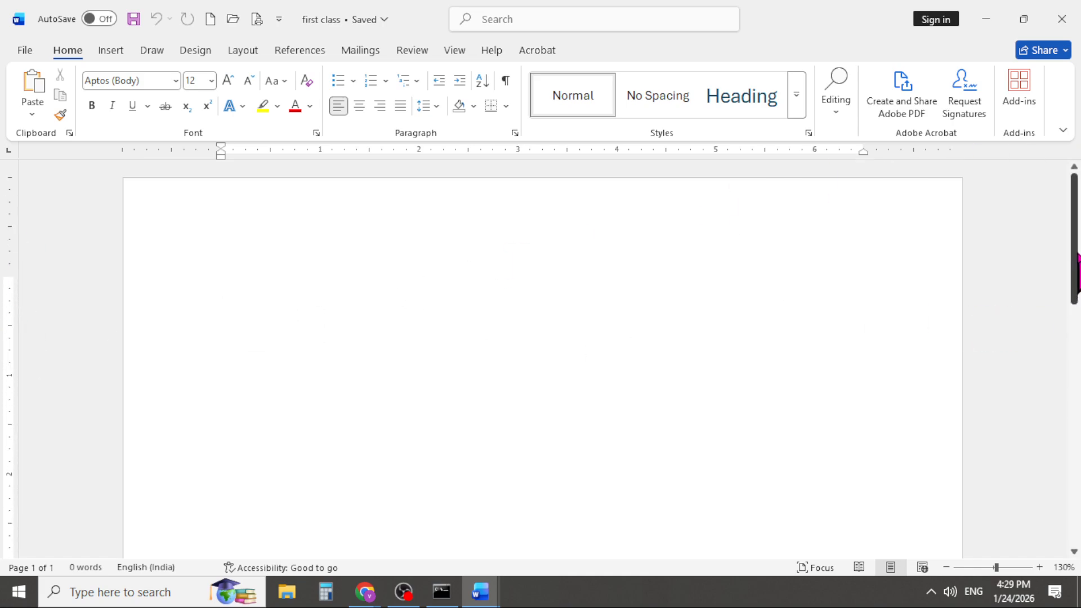
{"action": "left_click_drag", "start_coordinate": [1077, 259], "coordinate": [1076, 462]}
{"action": "left_click_drag", "start_coordinate": [1070, 540], "coordinate": [1075, 301]}
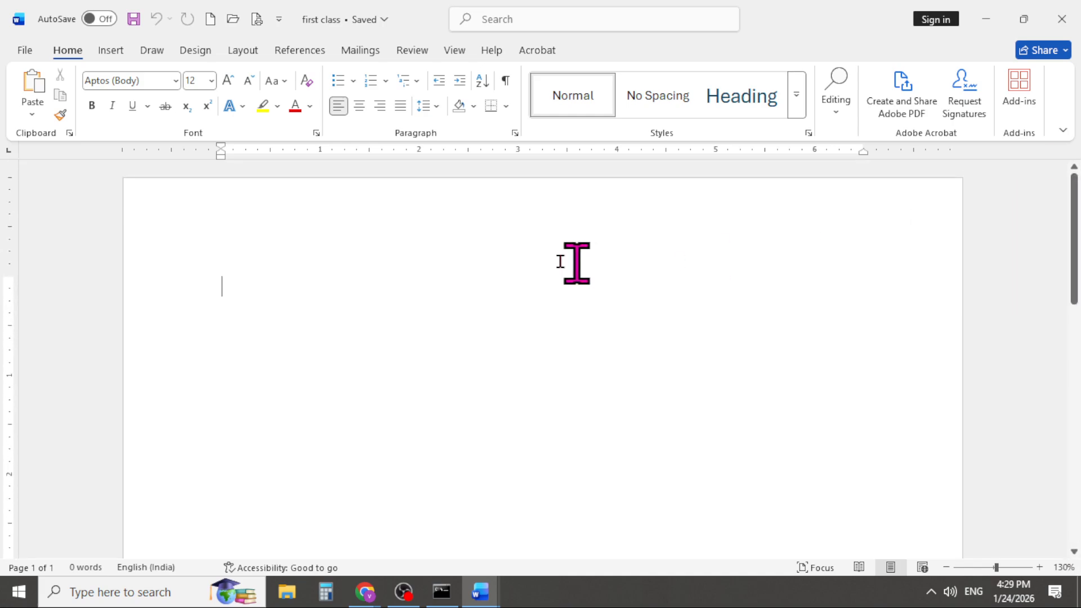
{"action": "scroll", "coordinate": [302, 256], "scroll_direction": "down", "scroll_amount": 5}
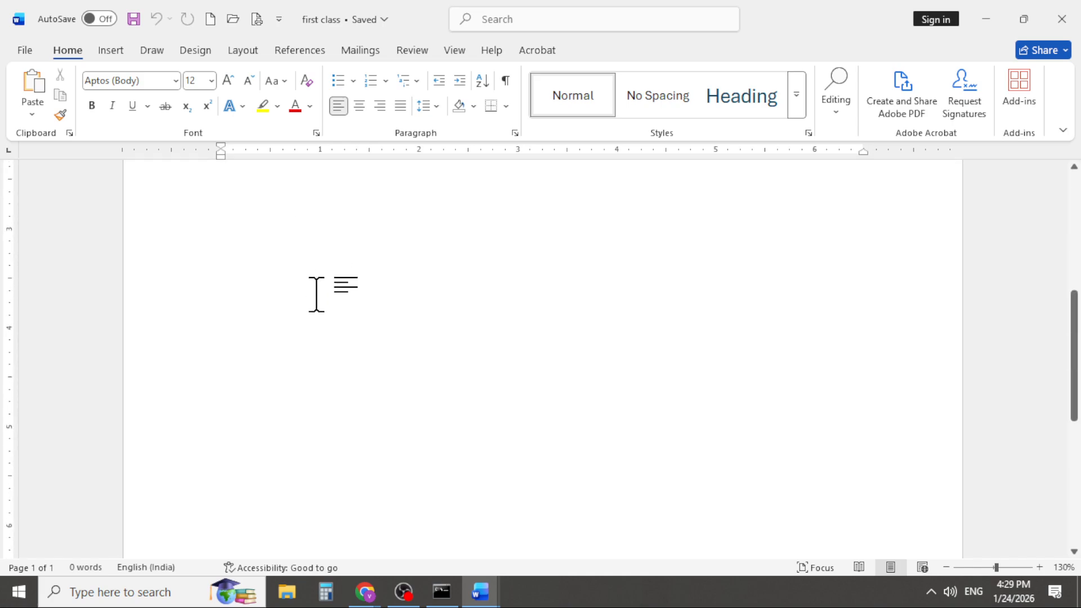
{"action": "scroll", "coordinate": [316, 294], "scroll_direction": "up", "scroll_amount": 5}
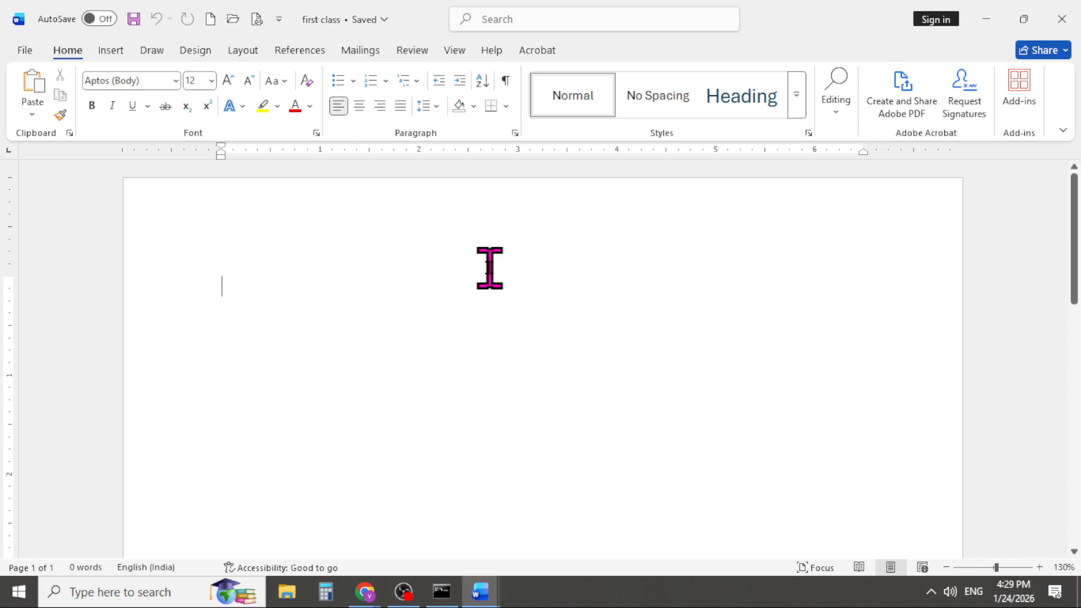
{"action": "scroll", "coordinate": [489, 268], "scroll_direction": "down", "scroll_amount": 10}
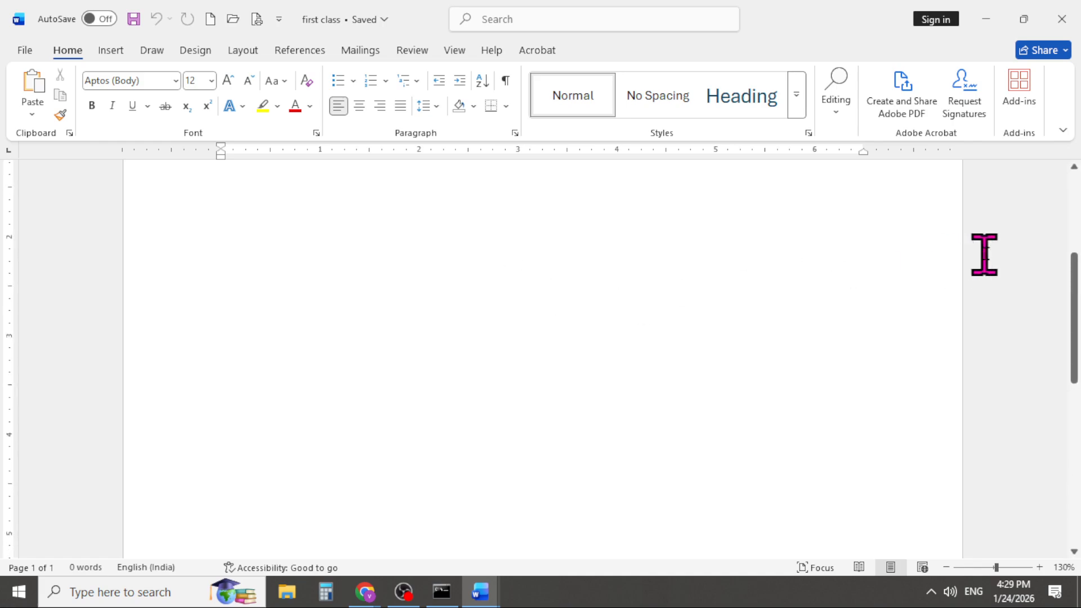
{"action": "scroll", "coordinate": [1008, 256], "scroll_direction": "up", "scroll_amount": 10}
{"action": "left_click_drag", "start_coordinate": [1074, 198], "coordinate": [1079, 169]}
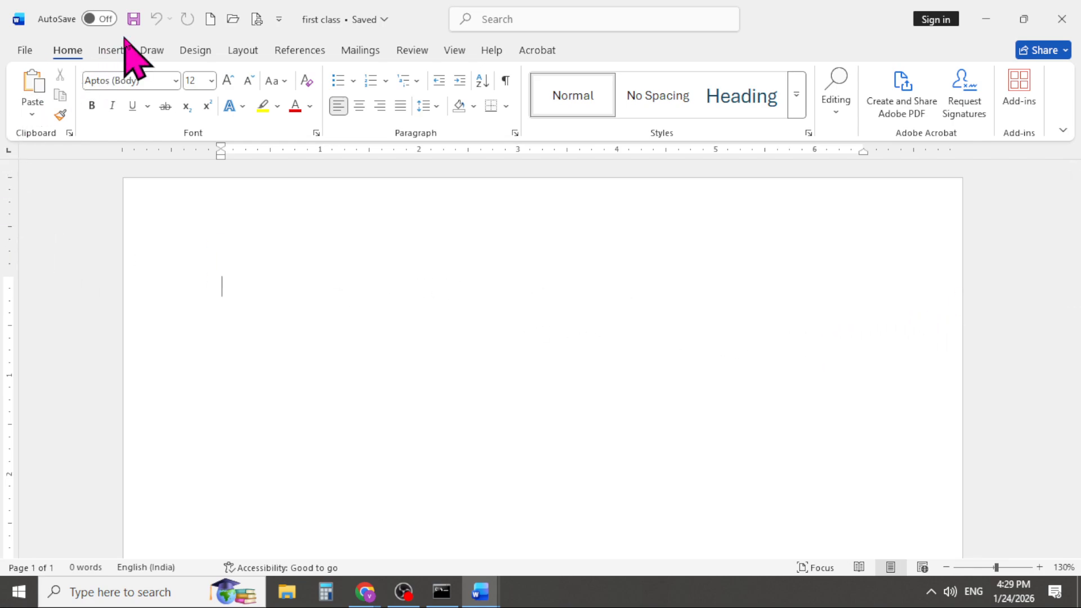
Step: Open the recent document "FEA_Definitions" and place the cursor in the body text below its title
{"action": "left_click", "coordinate": [31, 54]}
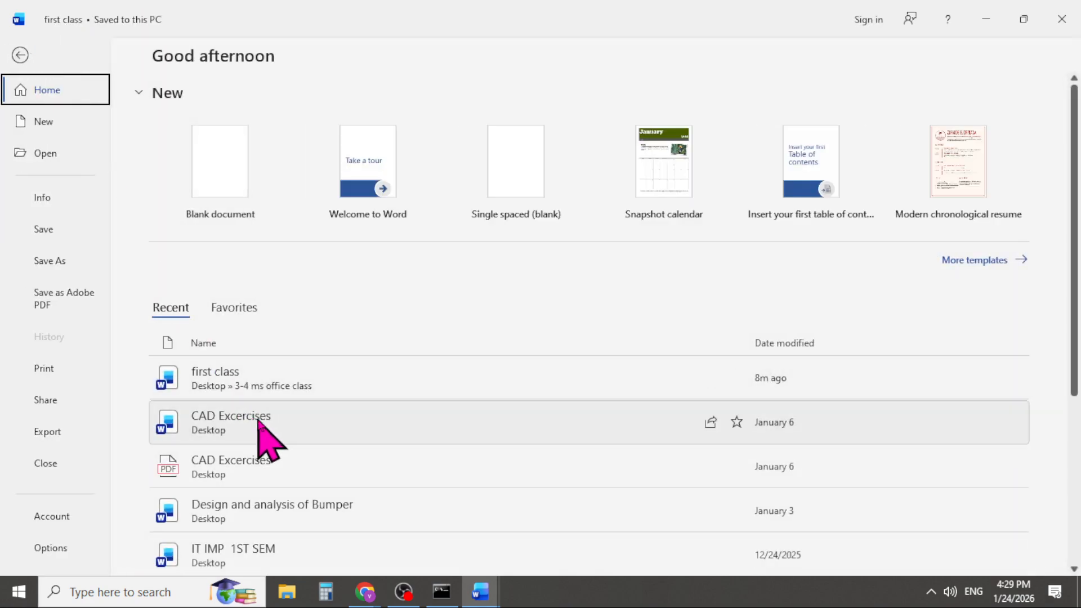
{"action": "scroll", "coordinate": [315, 434], "scroll_direction": "down", "scroll_amount": 3}
{"action": "scroll", "coordinate": [337, 439], "scroll_direction": "down", "scroll_amount": 3}
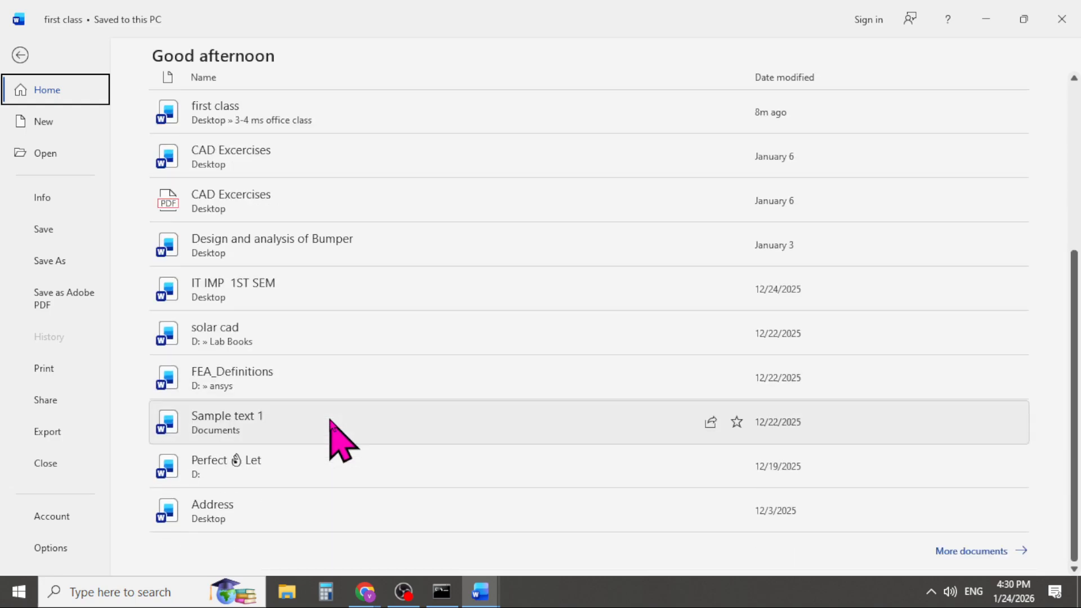
{"action": "left_click", "coordinate": [337, 394]}
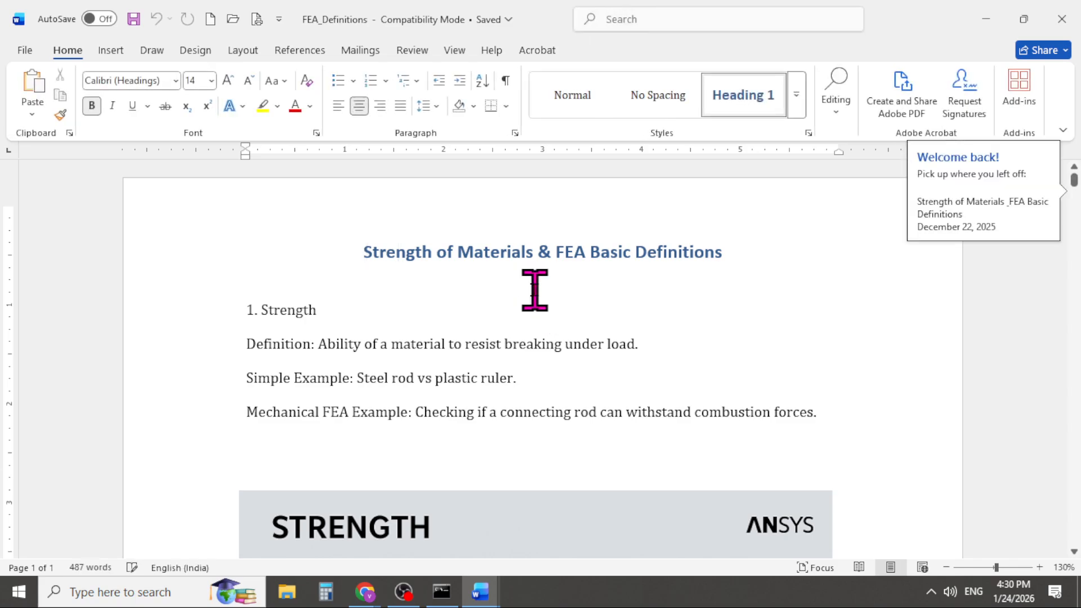
{"action": "left_click", "coordinate": [702, 323]}
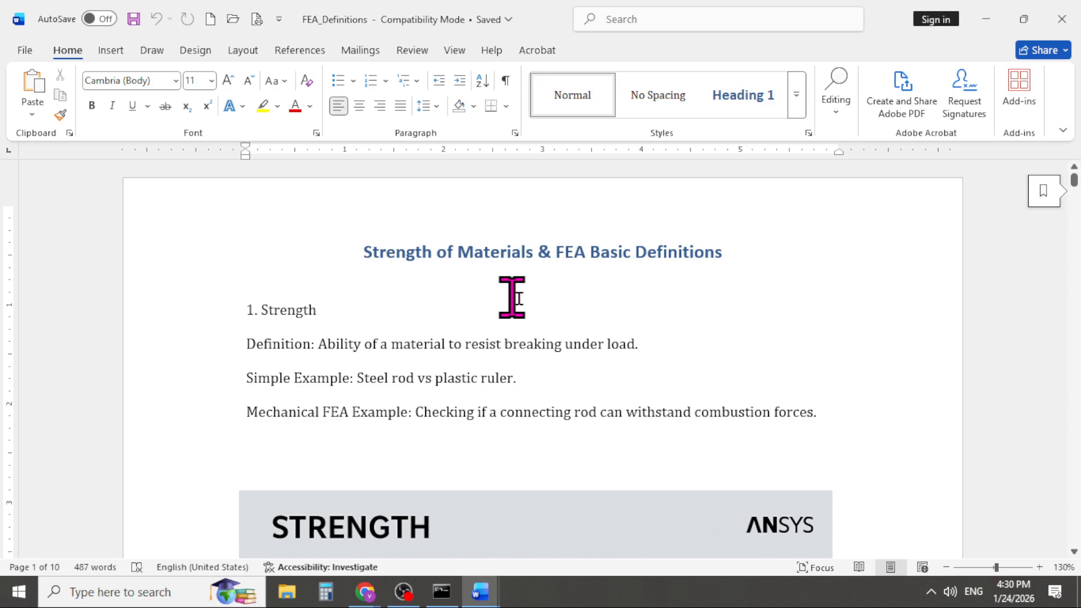
Step: Look through the Strength and Load pages of the document, returning to its title
{"action": "scroll", "coordinate": [512, 297], "scroll_direction": "down", "scroll_amount": 10}
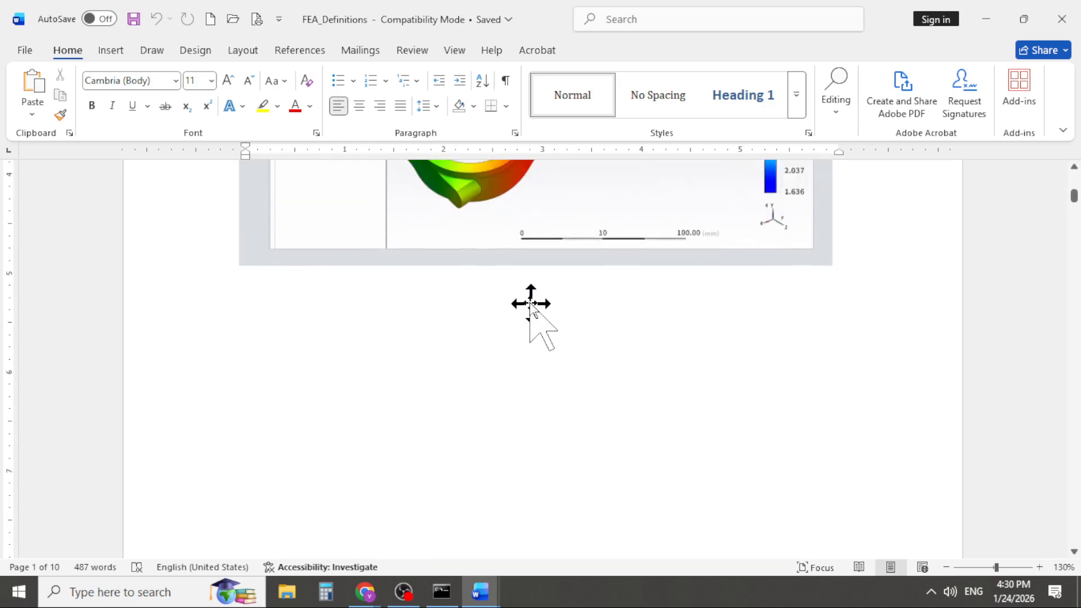
{"action": "scroll", "coordinate": [530, 303], "scroll_direction": "up", "scroll_amount": 10}
{"action": "scroll", "coordinate": [531, 303], "scroll_direction": "down", "scroll_amount": 8}
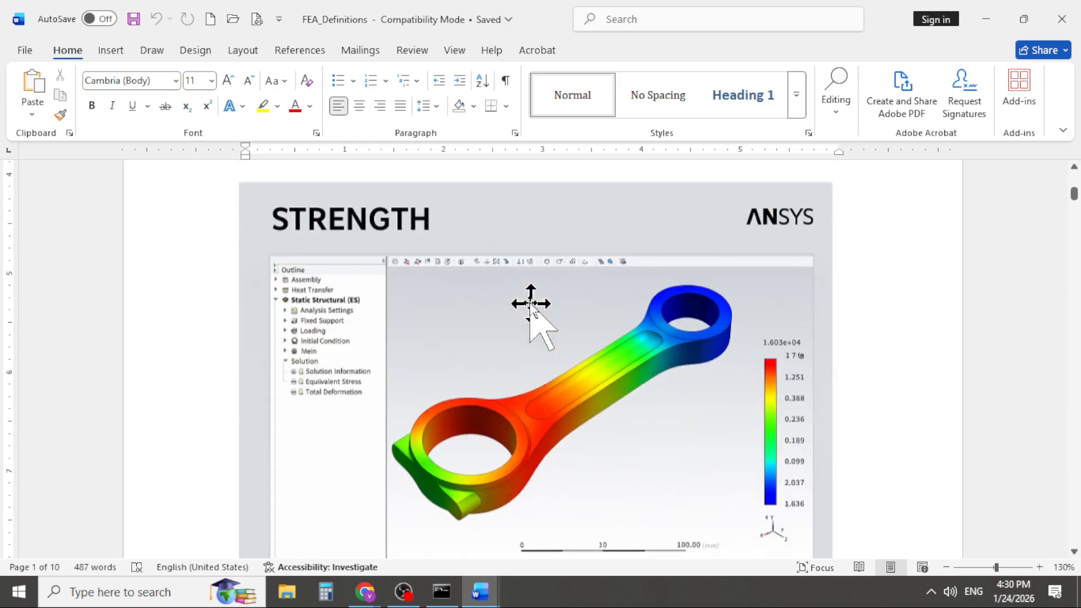
{"action": "scroll", "coordinate": [531, 304], "scroll_direction": "down", "scroll_amount": 12}
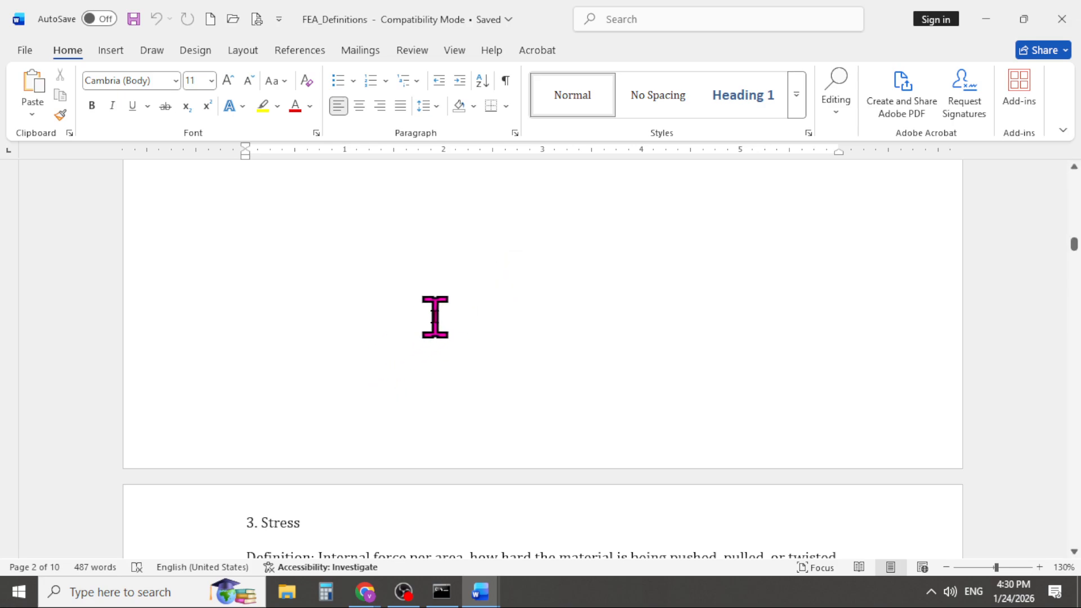
{"action": "scroll", "coordinate": [435, 316], "scroll_direction": "up", "scroll_amount": 10}
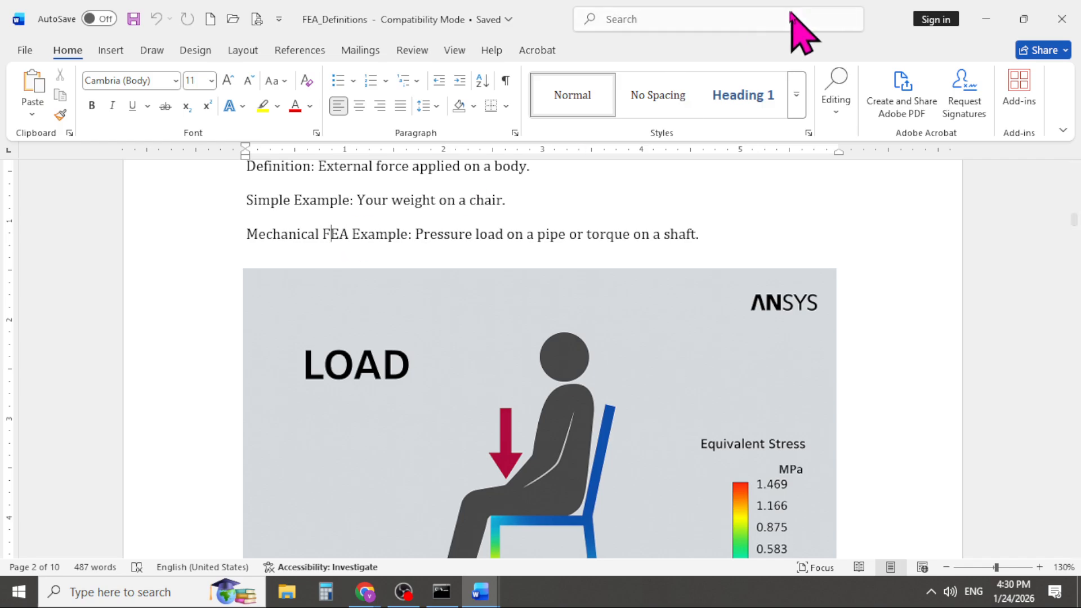
{"action": "scroll", "coordinate": [485, 259], "scroll_direction": "up", "scroll_amount": 10}
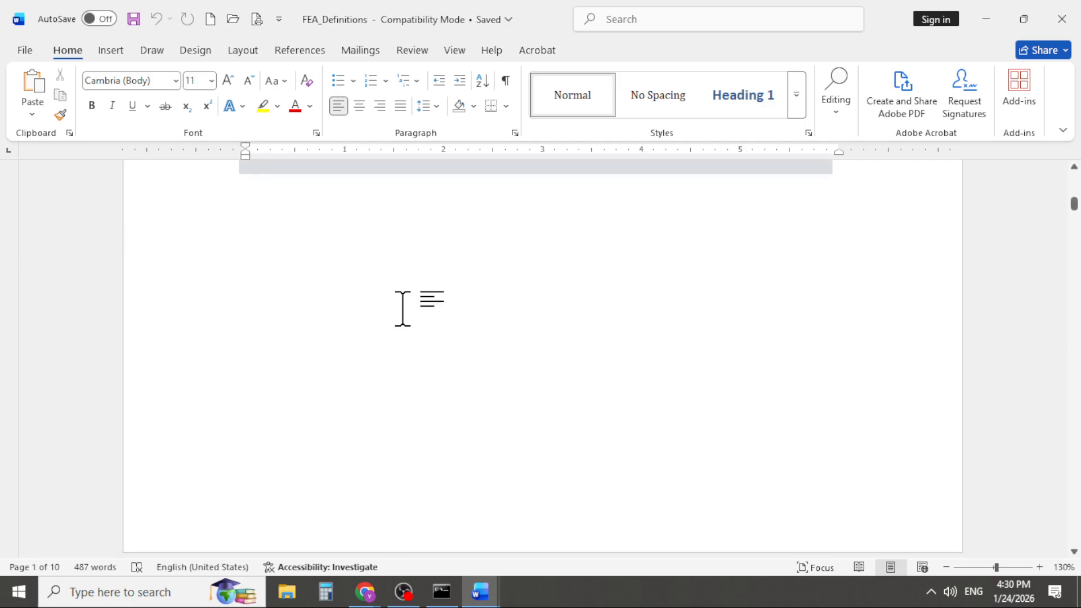
{"action": "scroll", "coordinate": [485, 326], "scroll_direction": "up", "scroll_amount": 12}
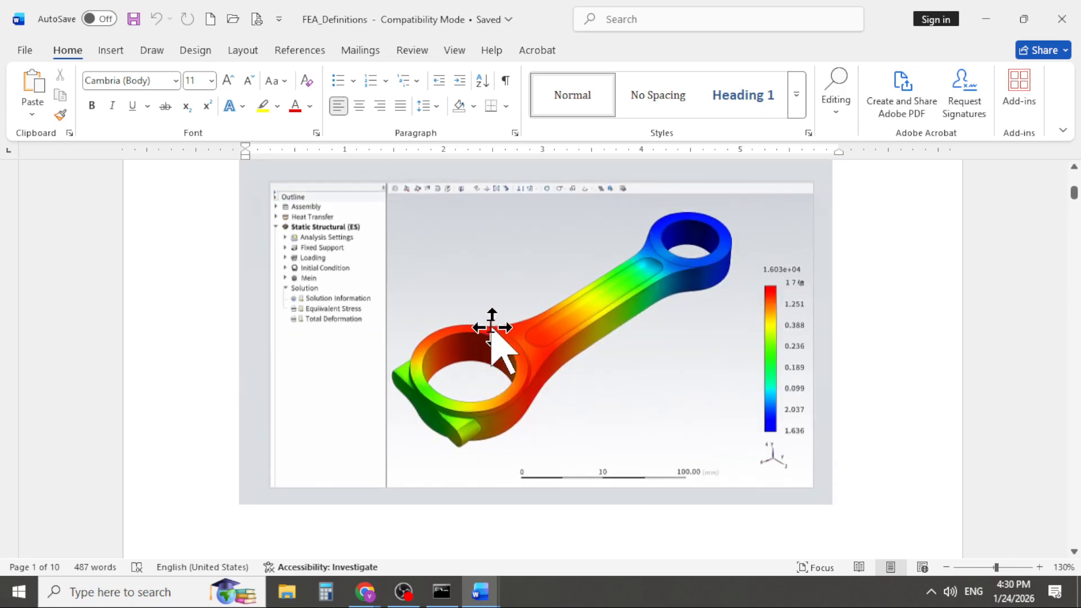
{"action": "scroll", "coordinate": [495, 324], "scroll_direction": "down", "scroll_amount": 8}
{"action": "scroll", "coordinate": [500, 323], "scroll_direction": "up", "scroll_amount": 10}
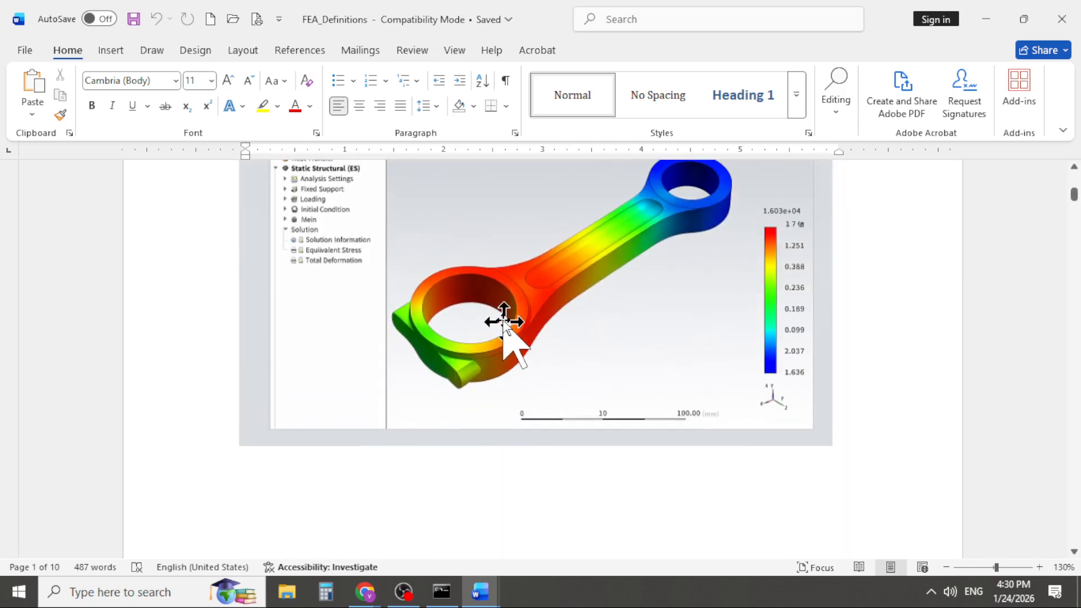
{"action": "scroll", "coordinate": [540, 224], "scroll_direction": "up", "scroll_amount": 1}
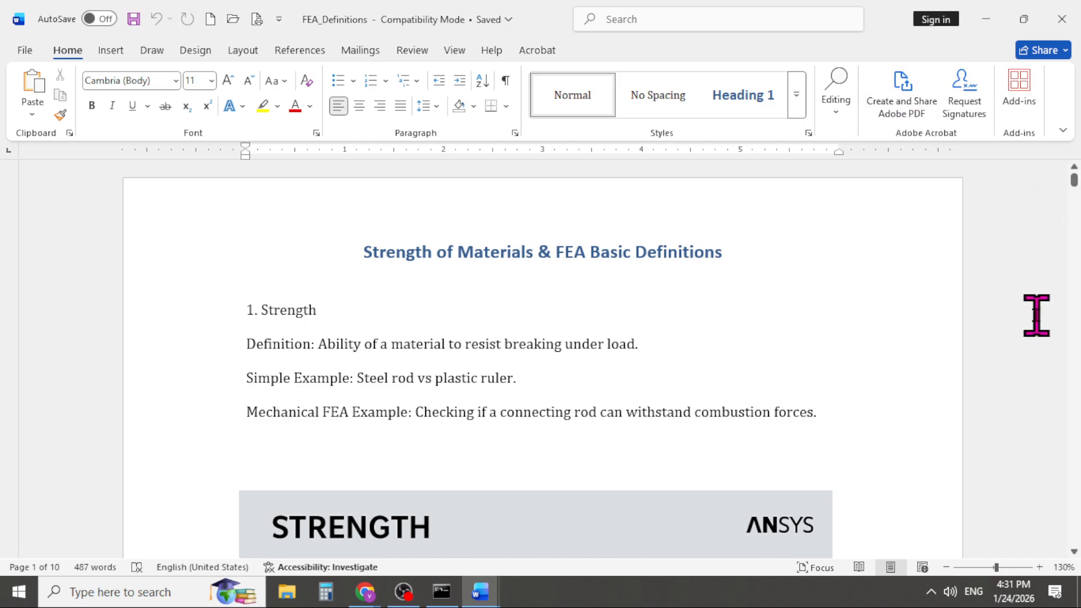
Step: Skim quickly from the first page to the "Single Shear in Bolted Joint" figure and return to the document's beginning
{"action": "scroll", "coordinate": [1033, 314], "scroll_direction": "down", "scroll_amount": 2}
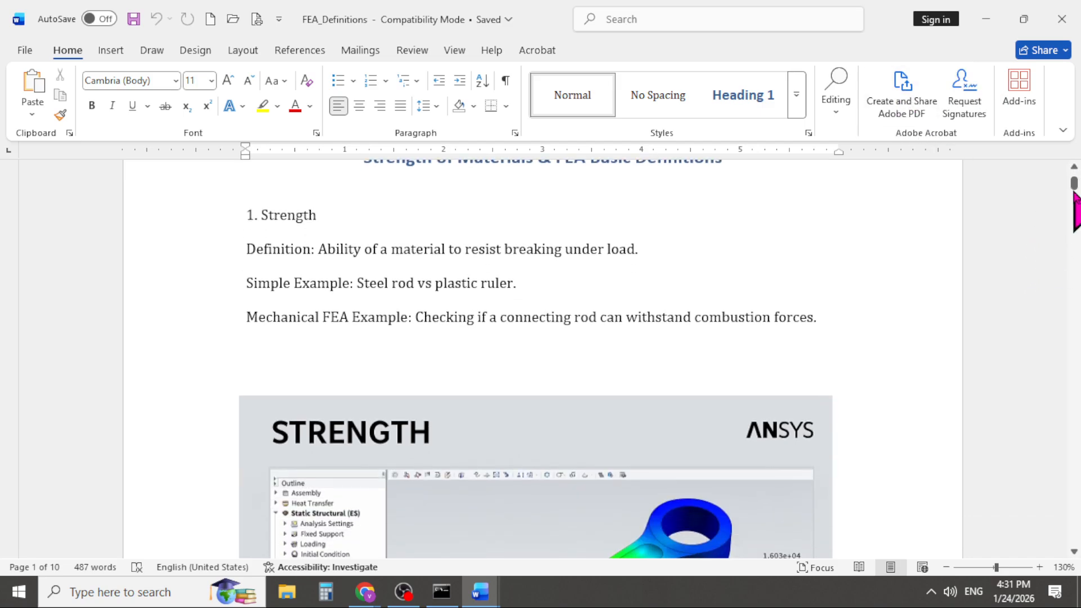
{"action": "left_click_drag", "start_coordinate": [1074, 195], "coordinate": [1078, 428]}
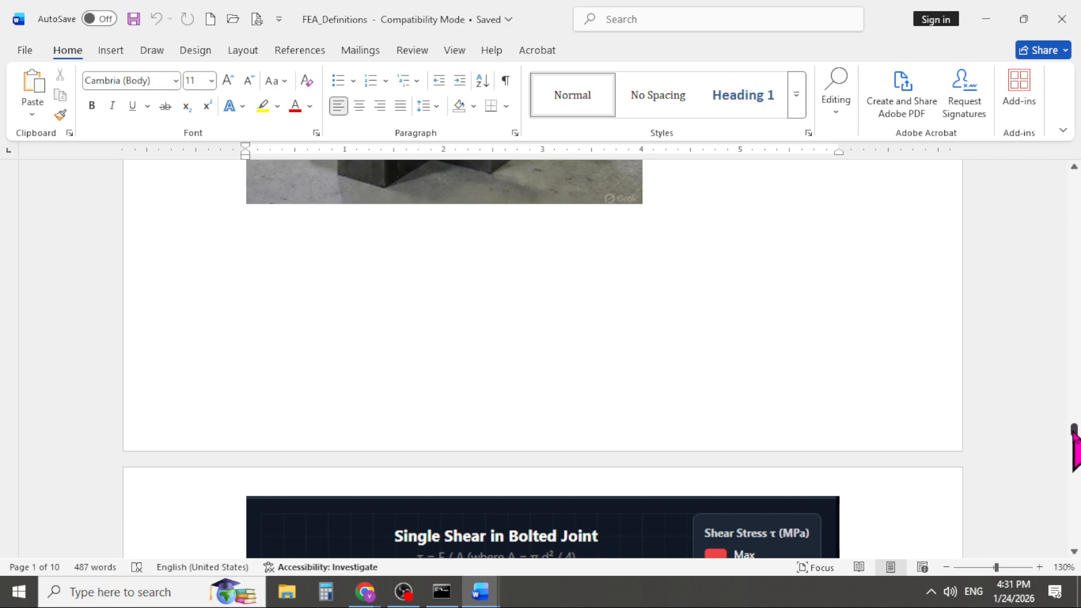
{"action": "left_click_drag", "start_coordinate": [1076, 445], "coordinate": [1075, 195]}
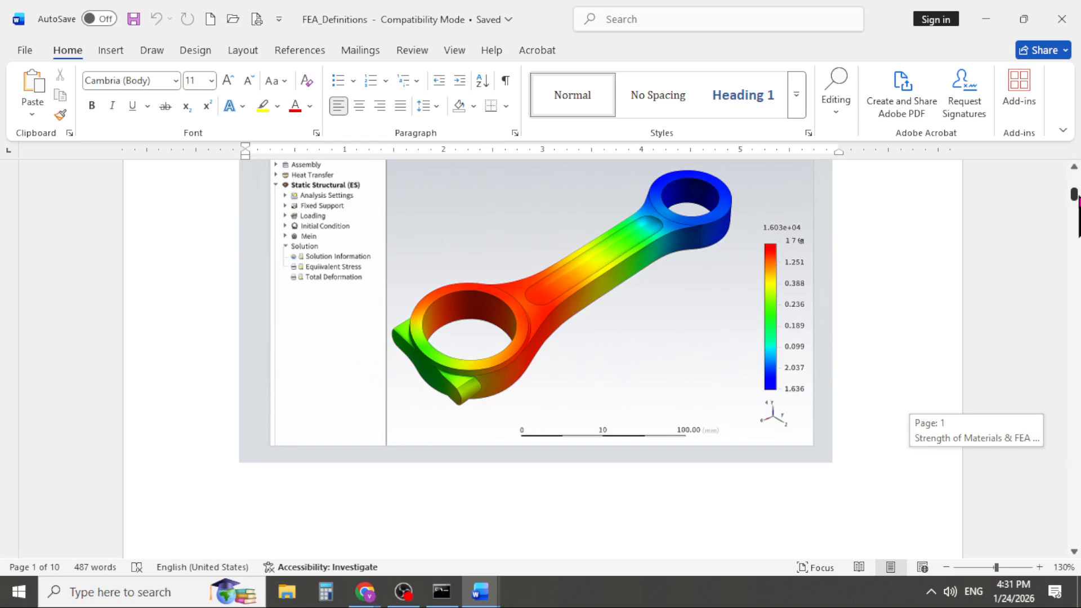
{"action": "left_click_drag", "start_coordinate": [1077, 214], "coordinate": [1075, 179]}
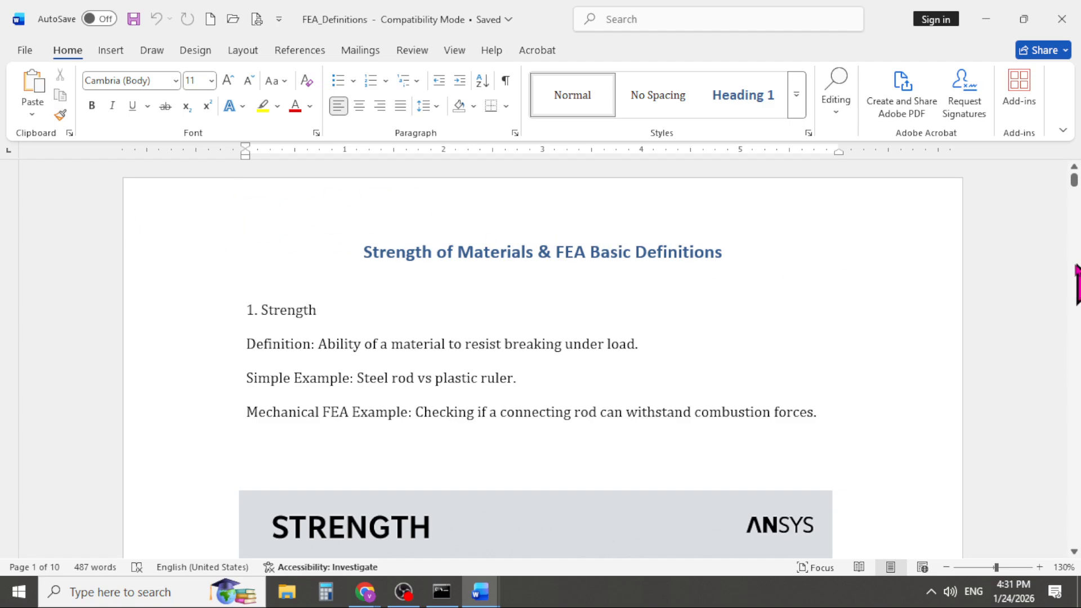
Step: Enlarge the first page to 280% and view it sideways, reduce it to 110%, and magnify it again to 250%
{"action": "key", "text": "alt"}
{"action": "scroll", "coordinate": [603, 337], "scroll_direction": "up", "scroll_amount": 8}
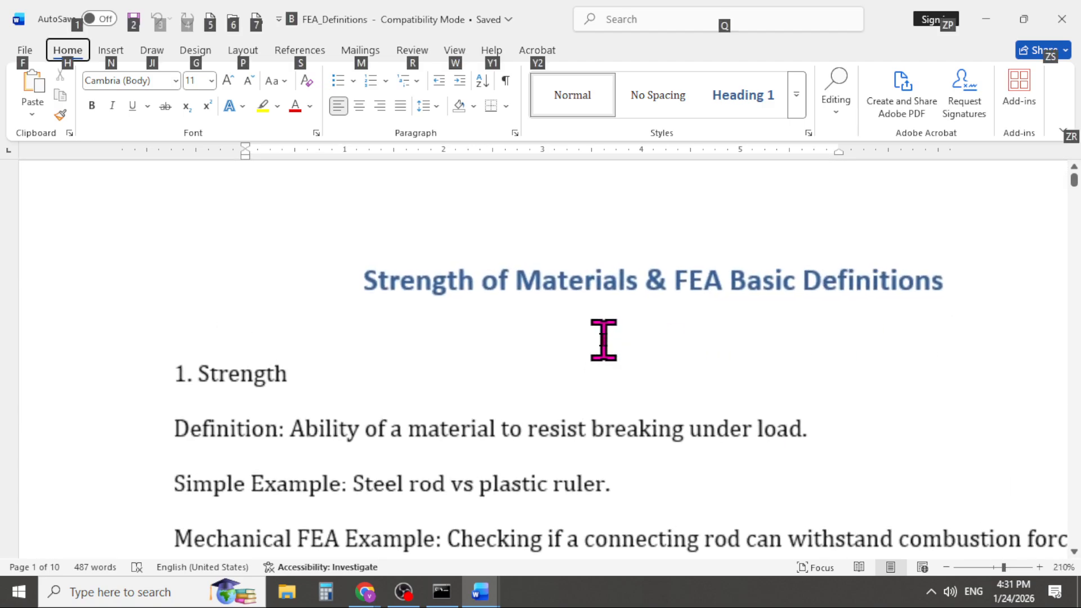
{"action": "scroll", "coordinate": [603, 338], "scroll_direction": "up", "scroll_amount": 7}
{"action": "double_click", "coordinate": [603, 341]}
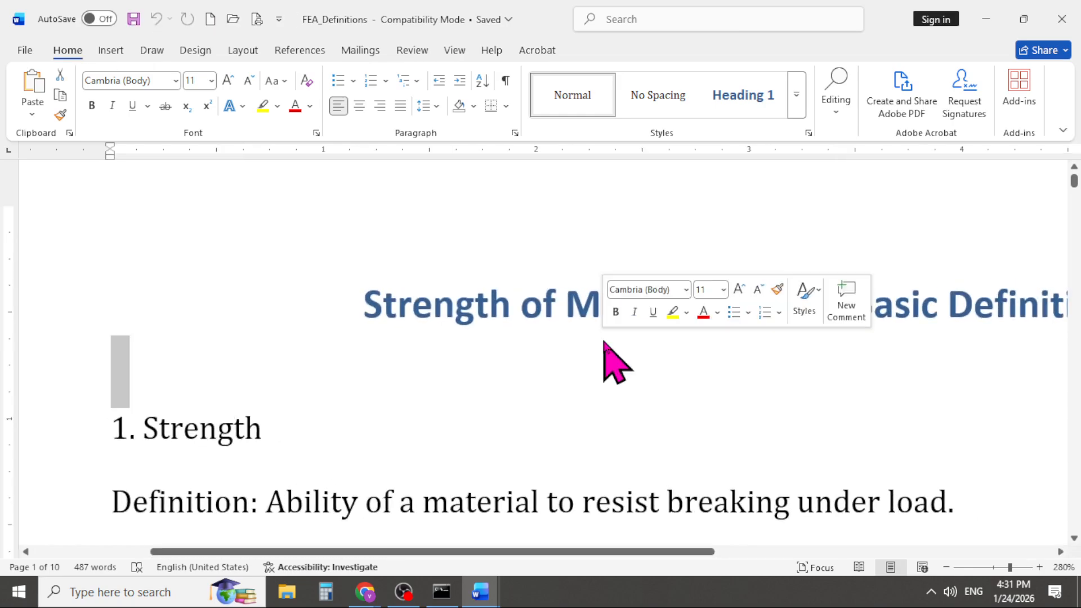
{"action": "left_click_drag", "start_coordinate": [246, 552], "coordinate": [133, 574]}
{"action": "scroll", "coordinate": [285, 398], "scroll_direction": "down", "scroll_amount": 17, "text": "ctrl"}
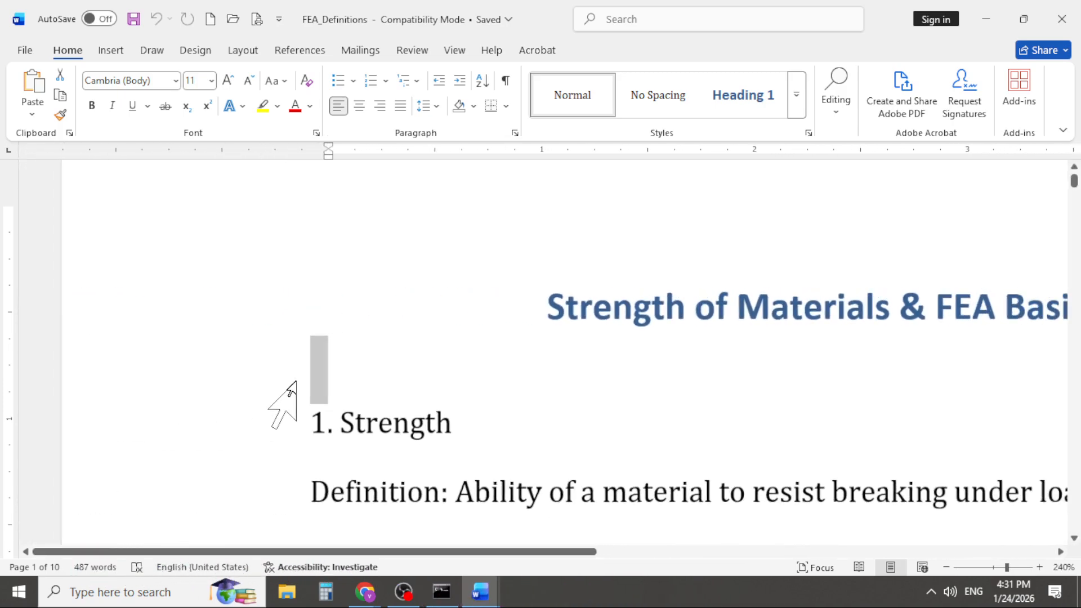
{"action": "scroll", "coordinate": [572, 302], "scroll_direction": "up", "scroll_amount": 4, "text": "ctrl"}
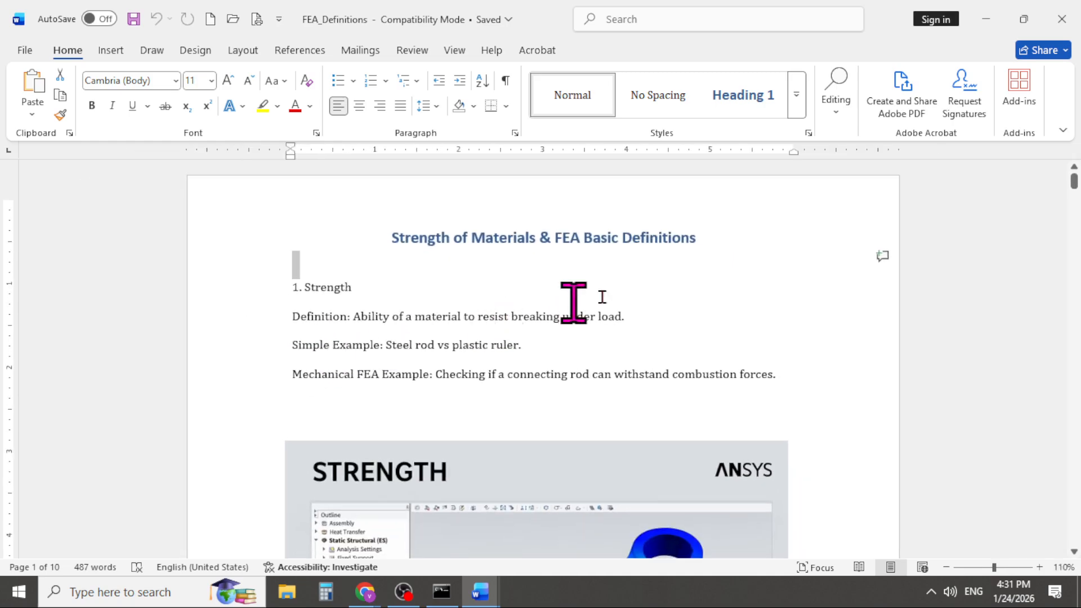
{"action": "scroll", "coordinate": [977, 301], "scroll_direction": "up", "scroll_amount": 10, "text": "ctrl"}
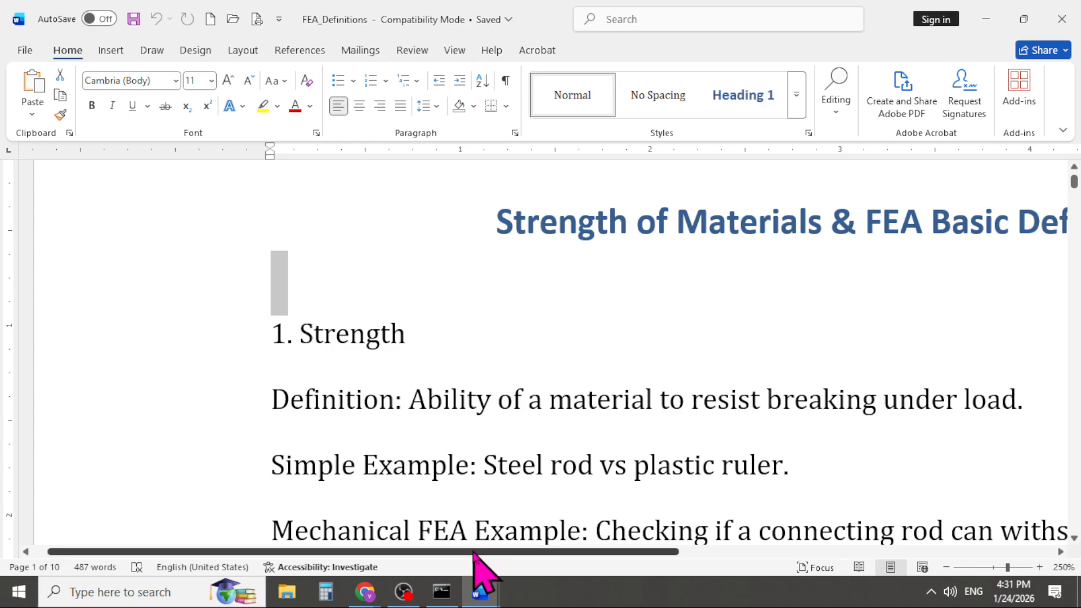
Step: Zoom out to view several pages side by side, restore the zoom to 130%, and place the cursor in the "1. Strength" line
{"action": "scroll", "coordinate": [527, 319], "scroll_direction": "down", "scroll_amount": 20, "text": "ctrl"}
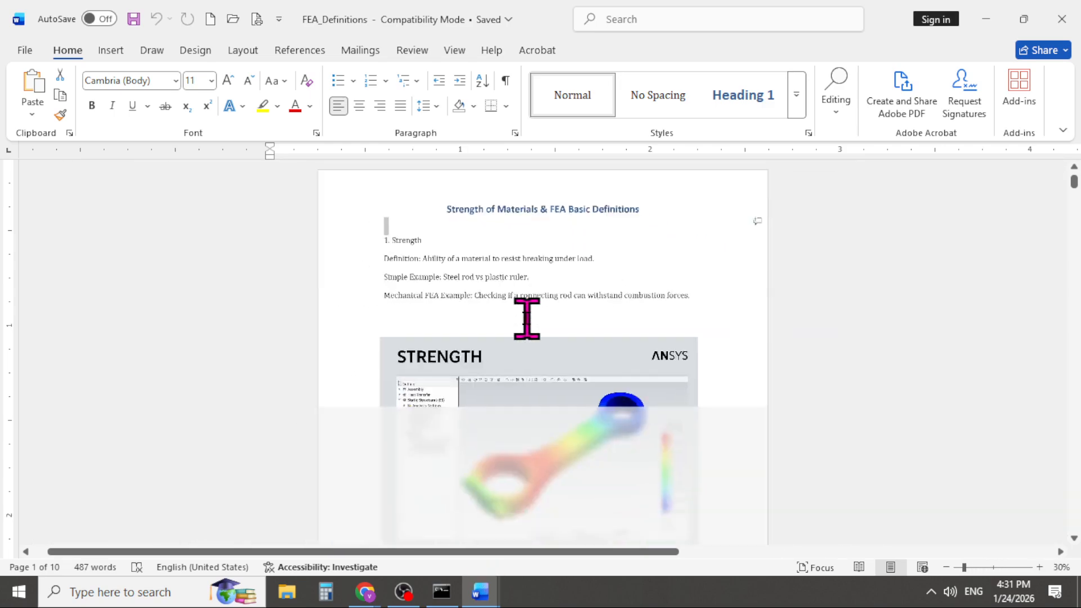
{"action": "scroll", "coordinate": [616, 235], "scroll_direction": "up", "scroll_amount": 3, "text": "ctrl"}
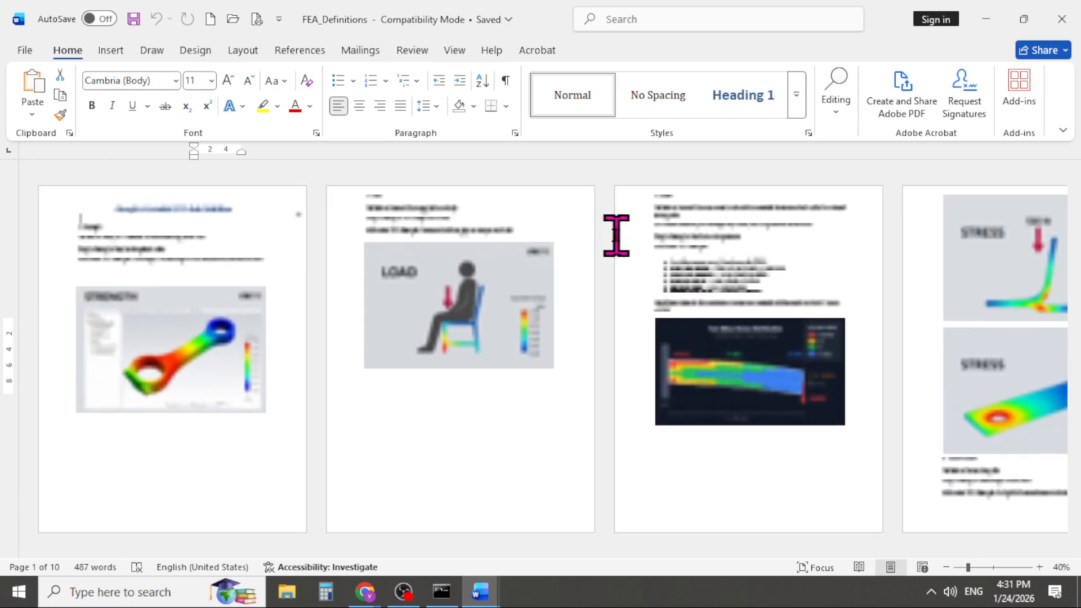
{"action": "scroll", "coordinate": [400, 359], "scroll_direction": "up", "scroll_amount": 2, "text": "ctrl"}
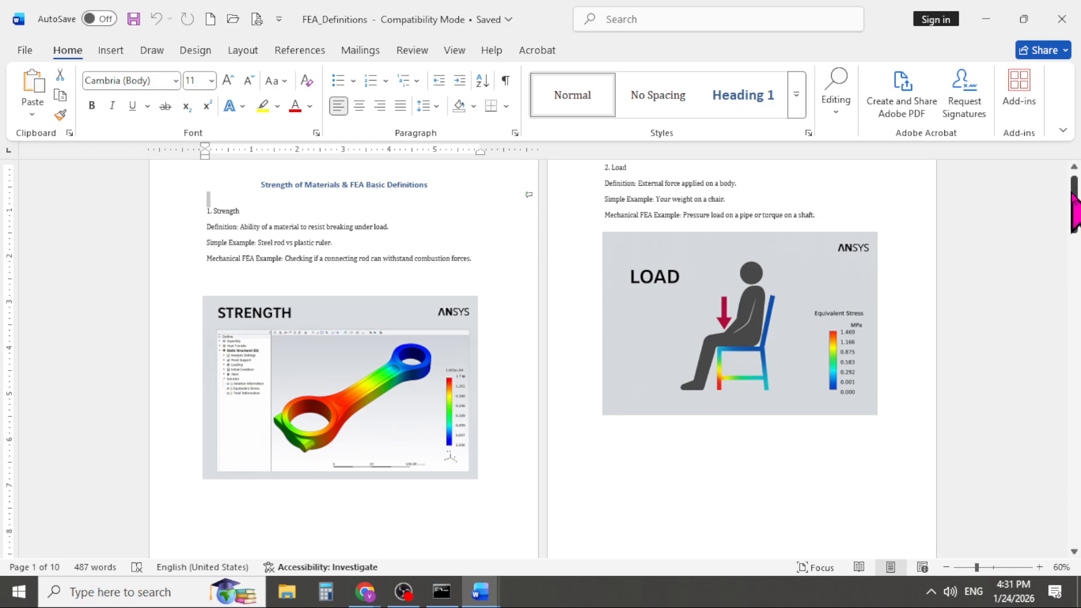
{"action": "mouse_move", "coordinate": [1075, 203]}
{"action": "left_mouse_down"}
{"action": "mouse_move", "coordinate": [1074, 550]}
{"action": "mouse_move", "coordinate": [1076, 189]}
{"action": "left_mouse_up"}
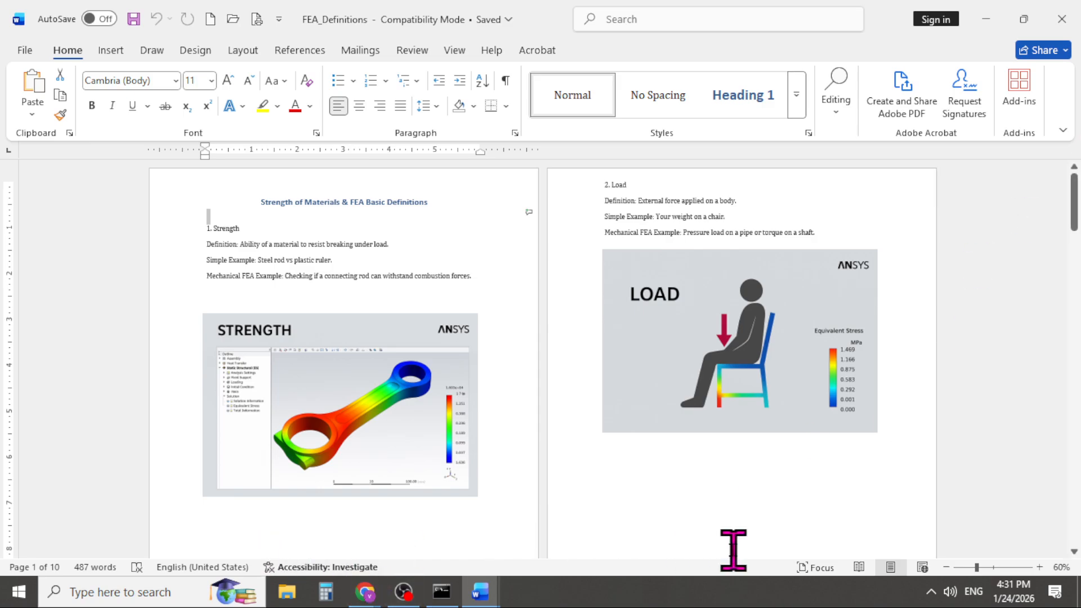
{"action": "scroll", "coordinate": [205, 228], "scroll_direction": "up", "scroll_amount": 7}
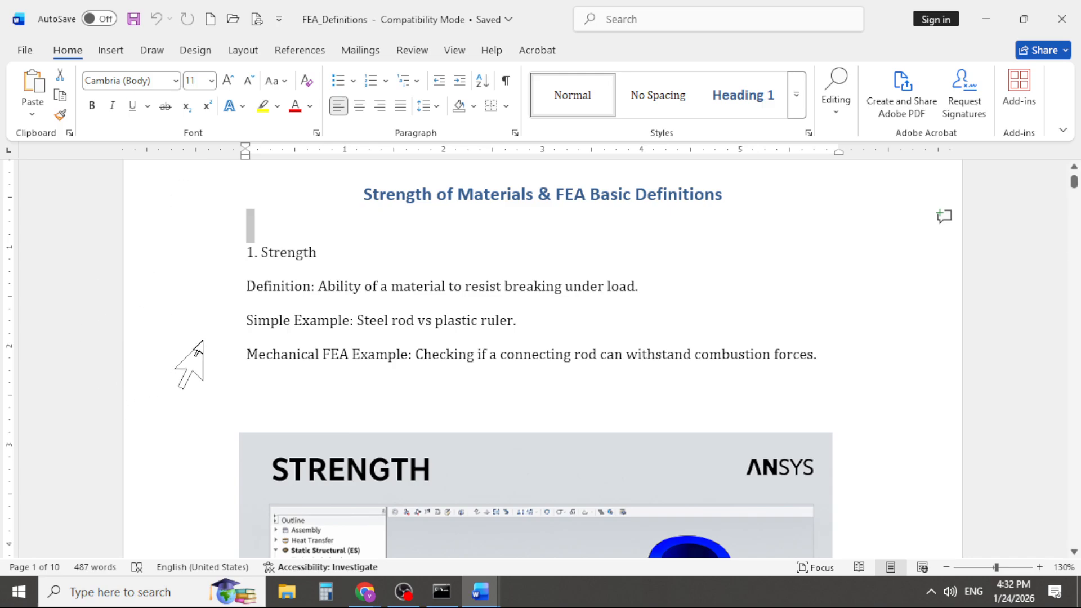
{"action": "left_click", "coordinate": [254, 253]}
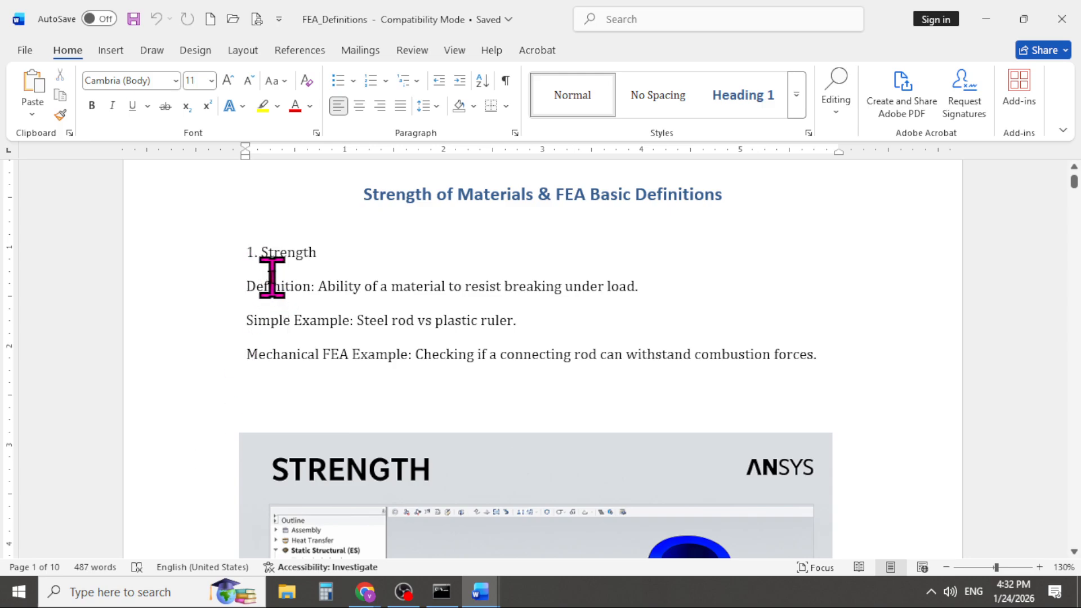